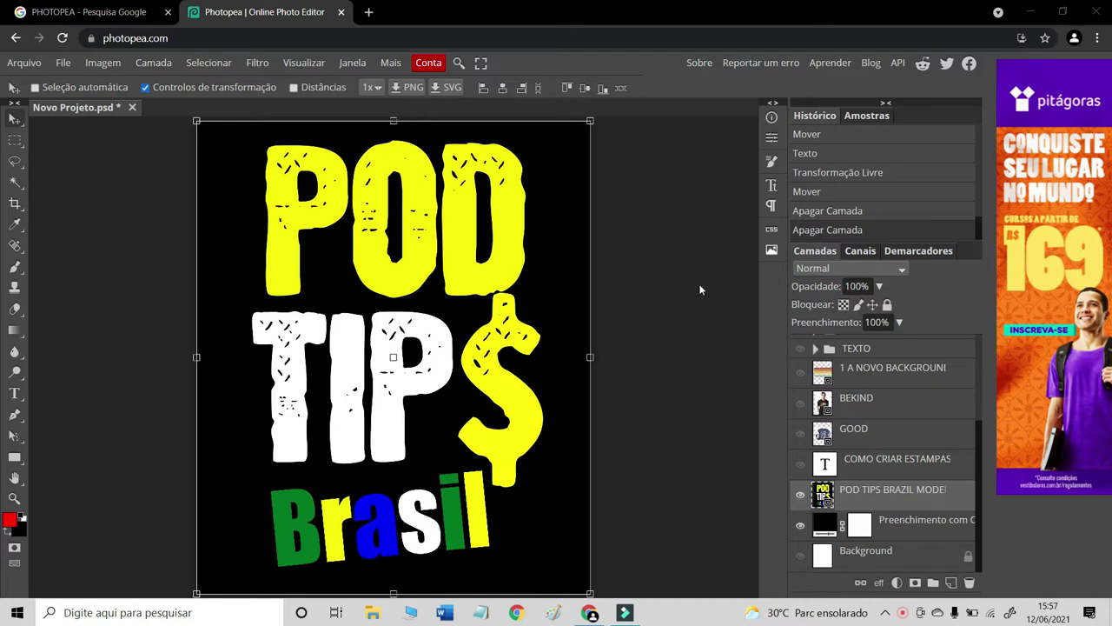
Step: Hide the POD TIPS Brasil layer and show the COMO CRIAR ESTAMPAS title text layer
click(800, 495)
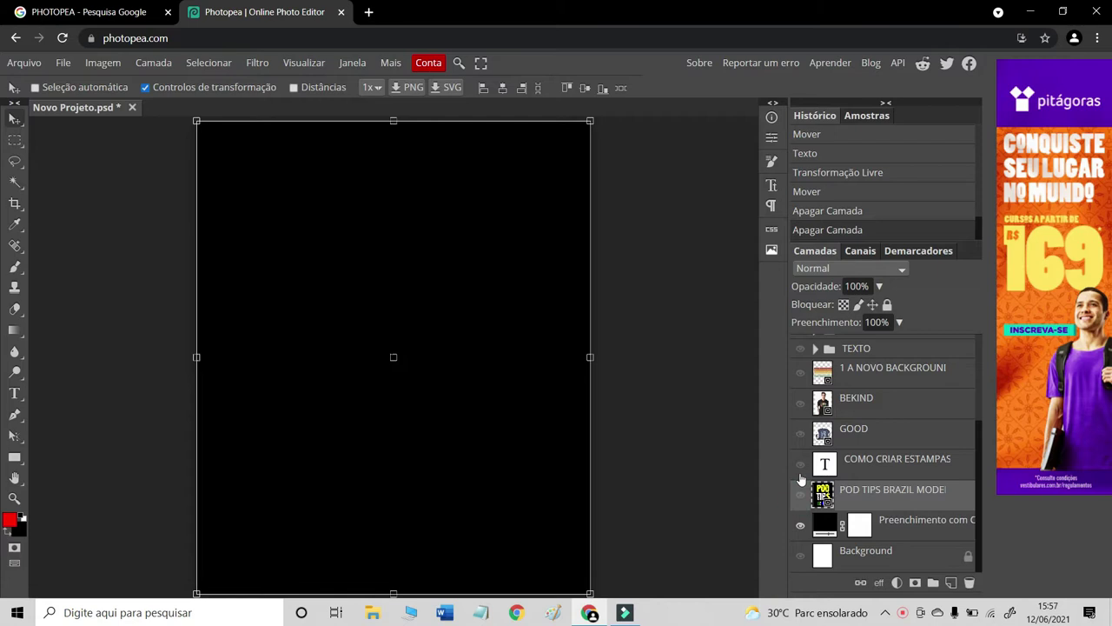
click(800, 464)
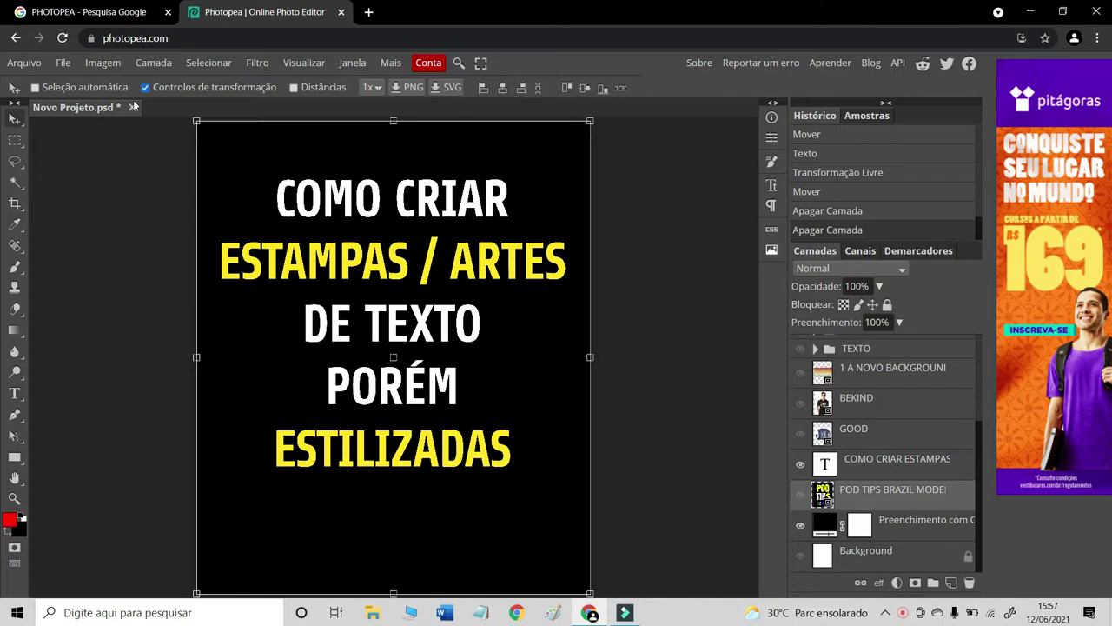
click(75, 9)
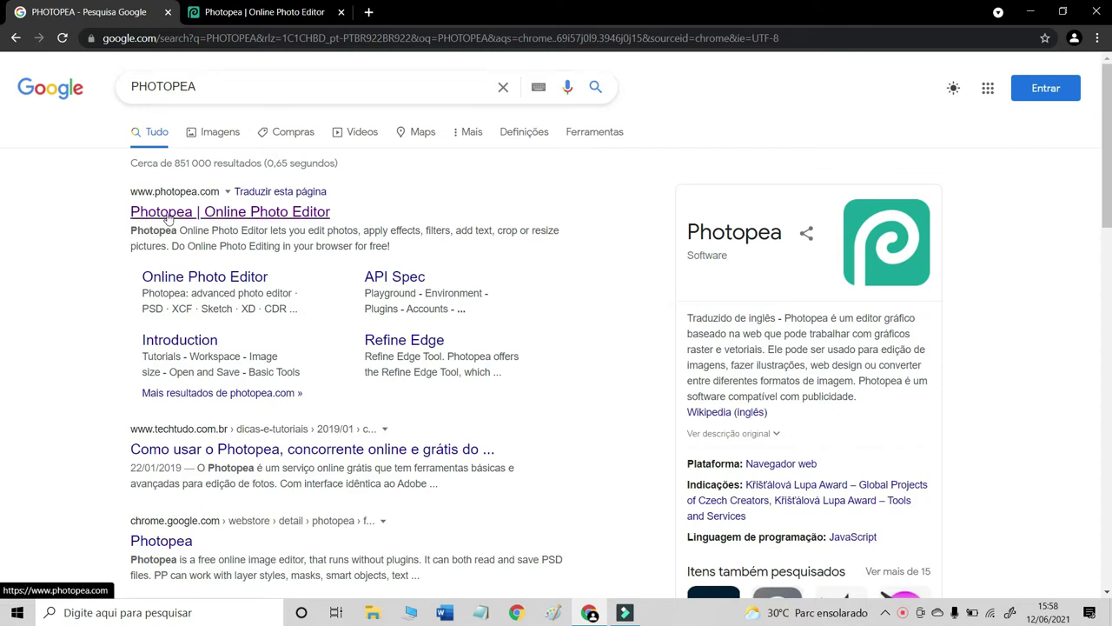
click(231, 12)
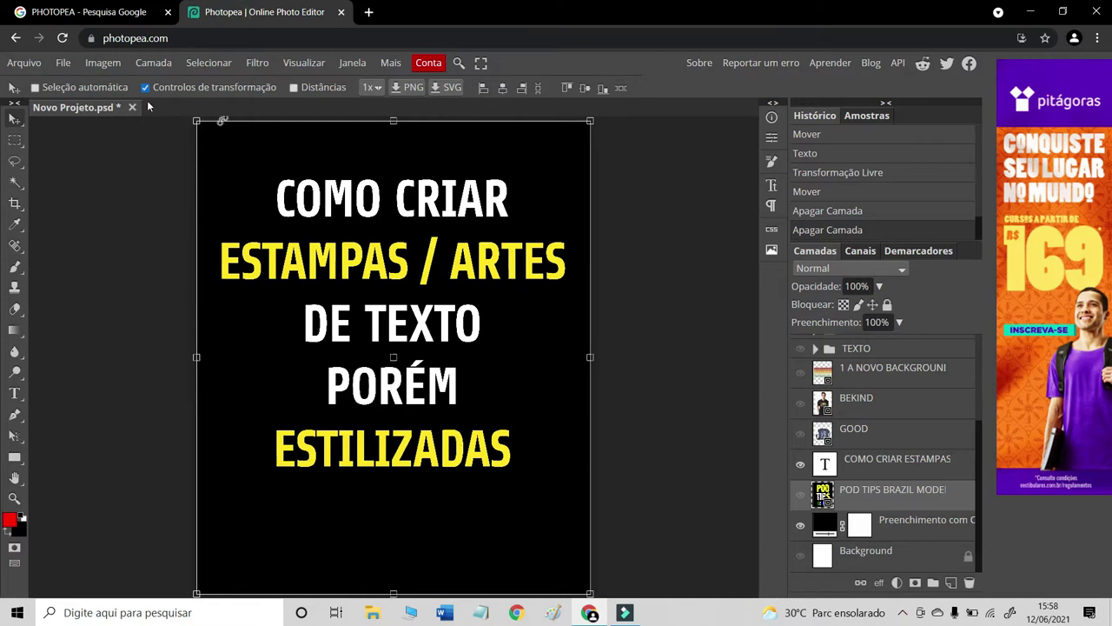
click(33, 64)
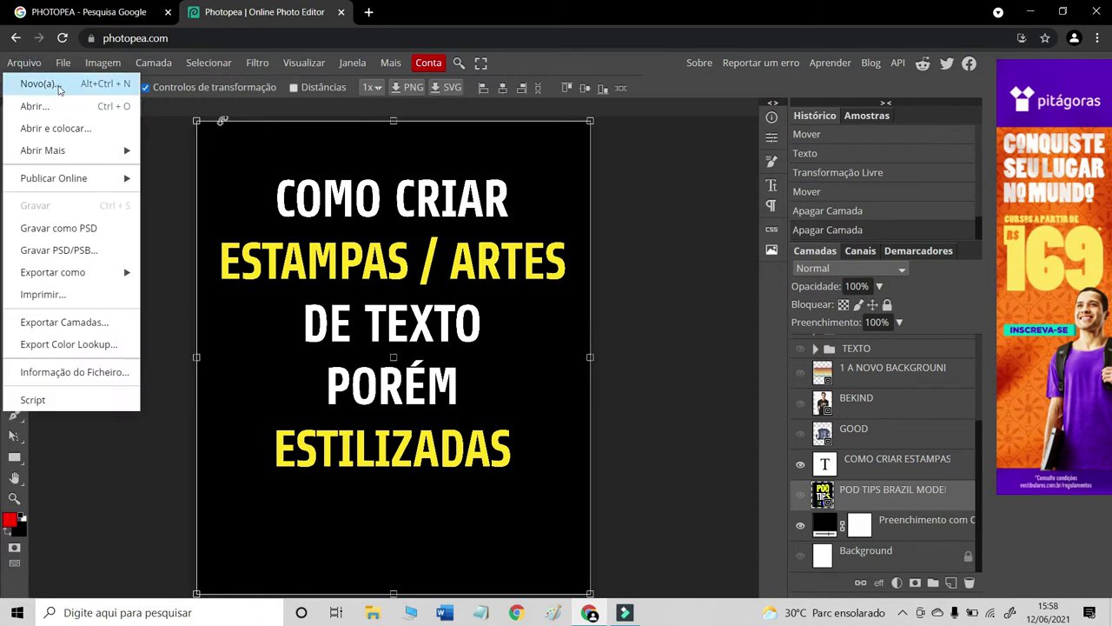
click(57, 84)
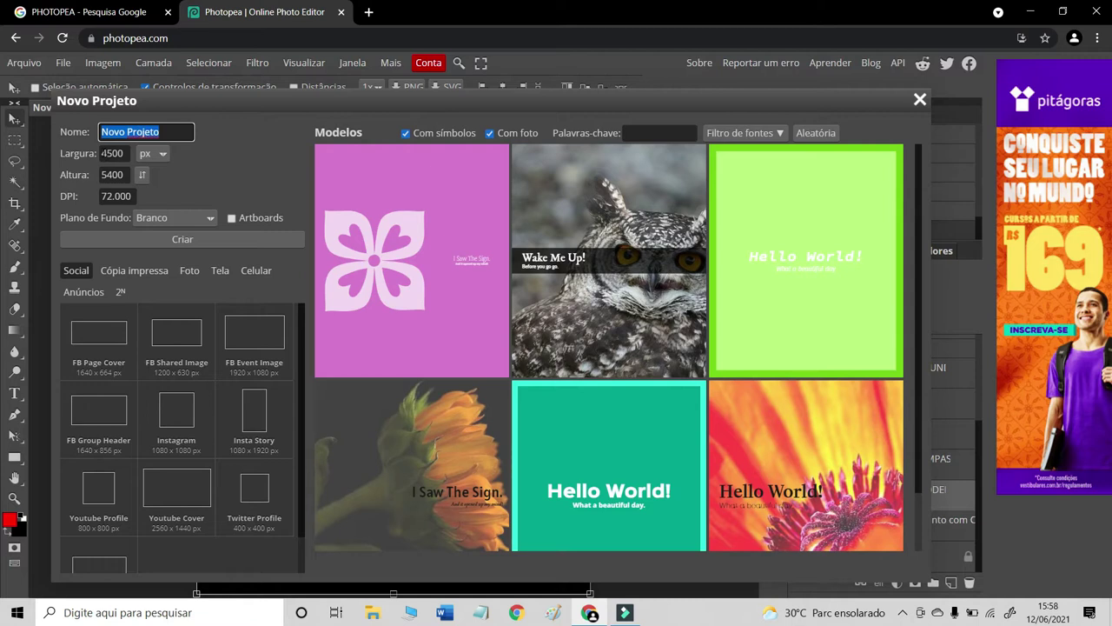
click(102, 153)
click(108, 174)
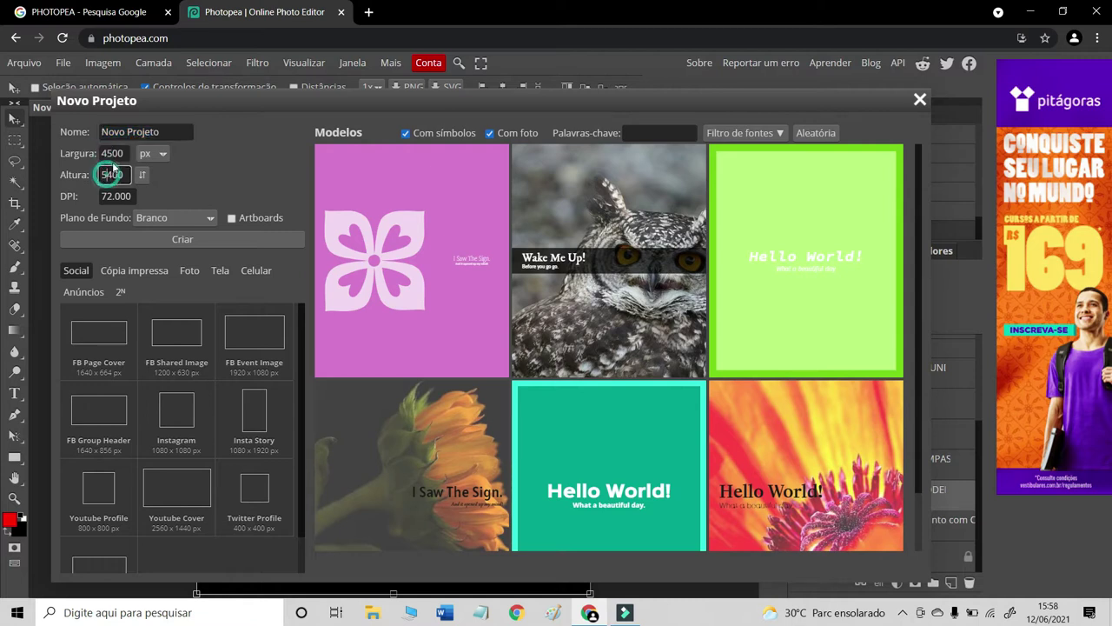
click(111, 153)
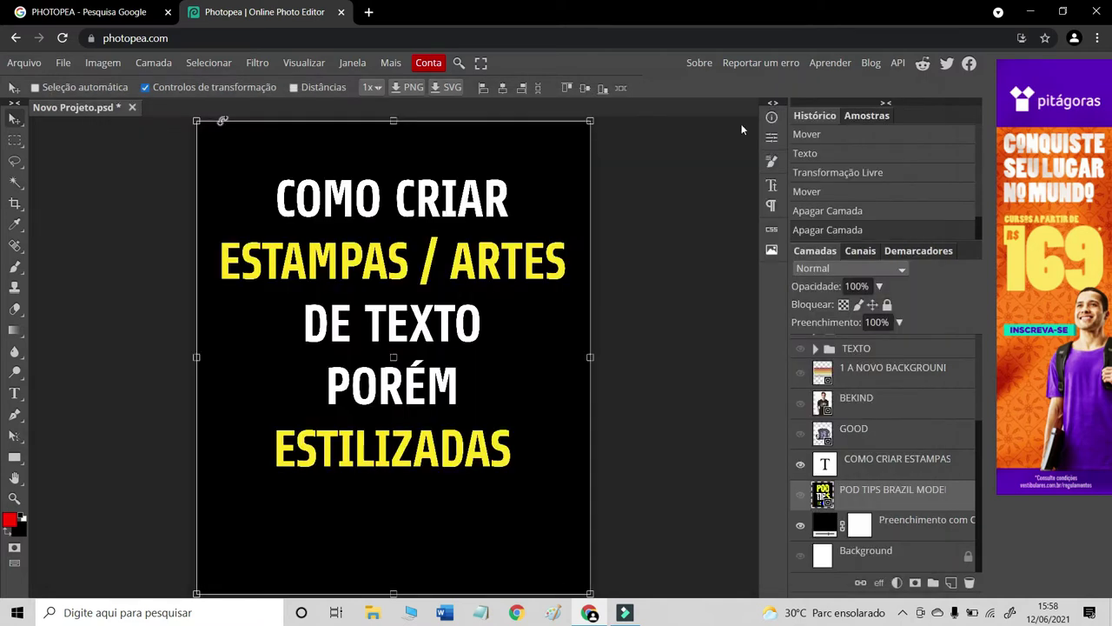
click(920, 99)
Step: Hide the title text, preview the GOOD and BE KIND shirt mockups, then hide both
click(800, 465)
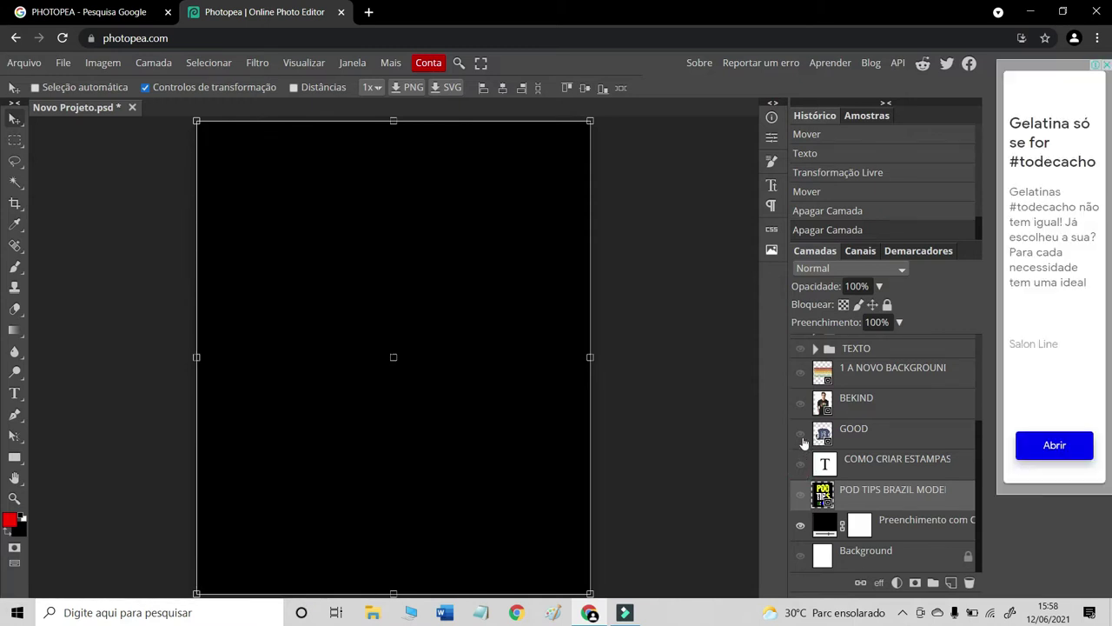
click(800, 433)
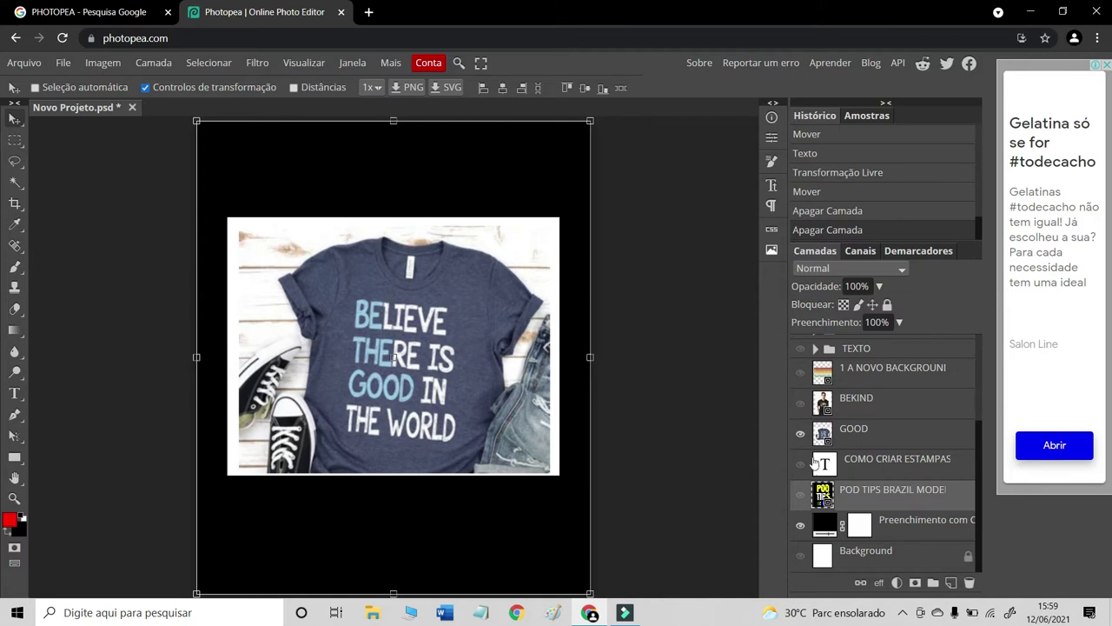
click(800, 436)
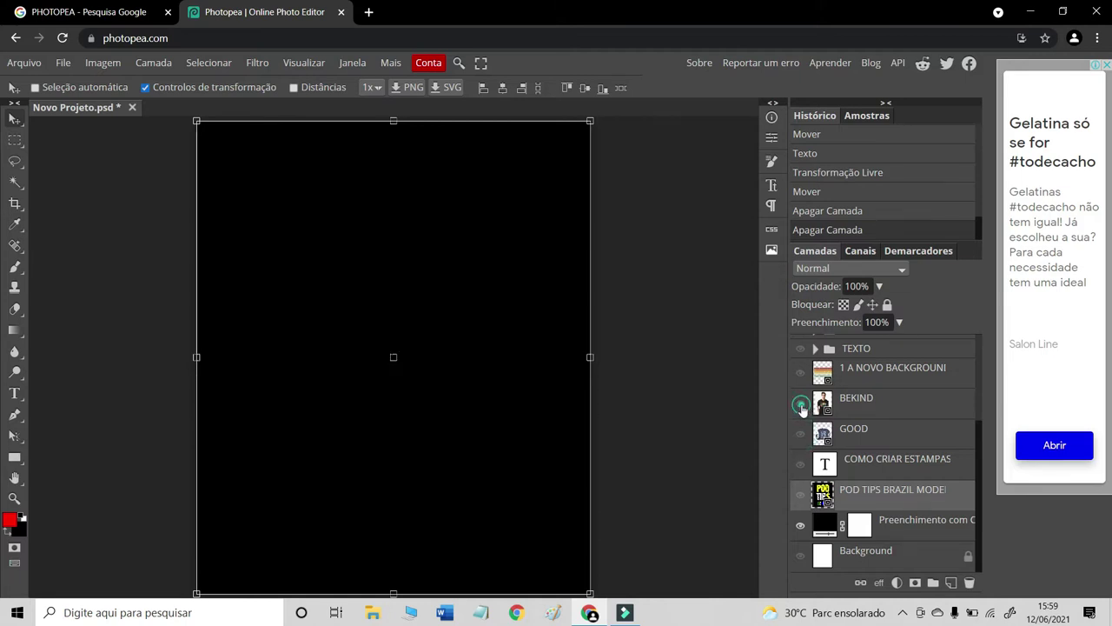
click(800, 405)
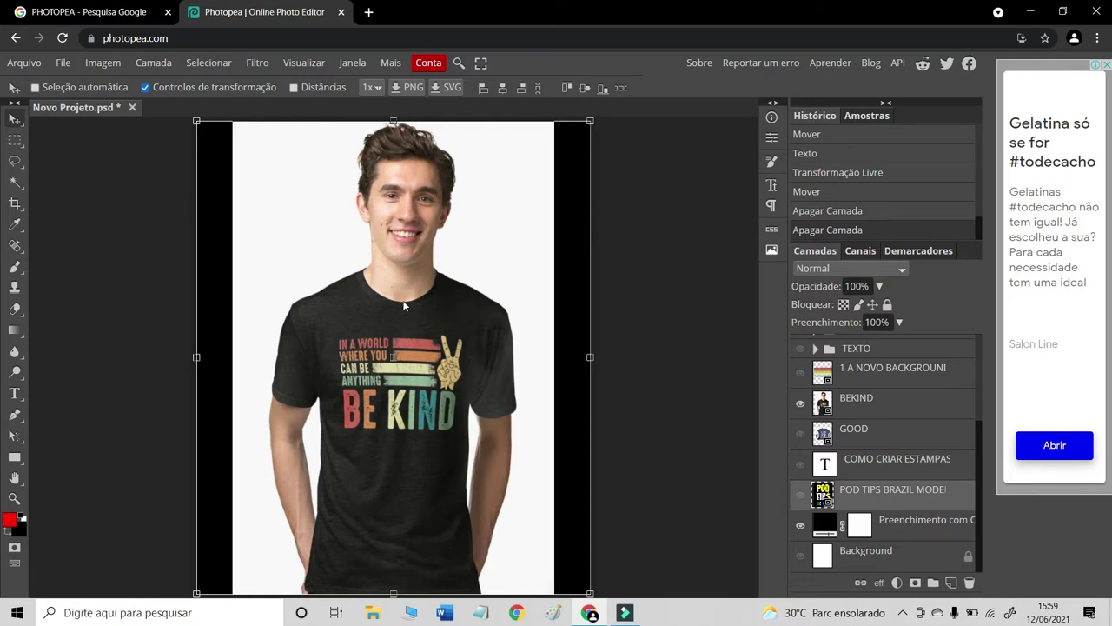
click(800, 405)
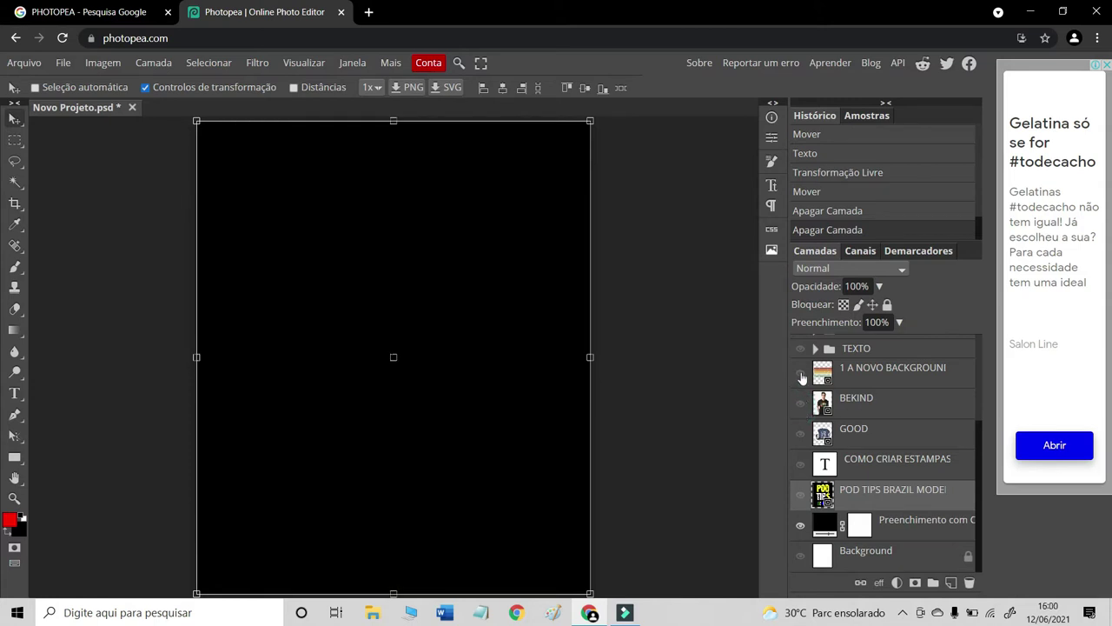
Step: Show the distressed stripe background and the BELIEVE text, then zoom in on them
click(800, 403)
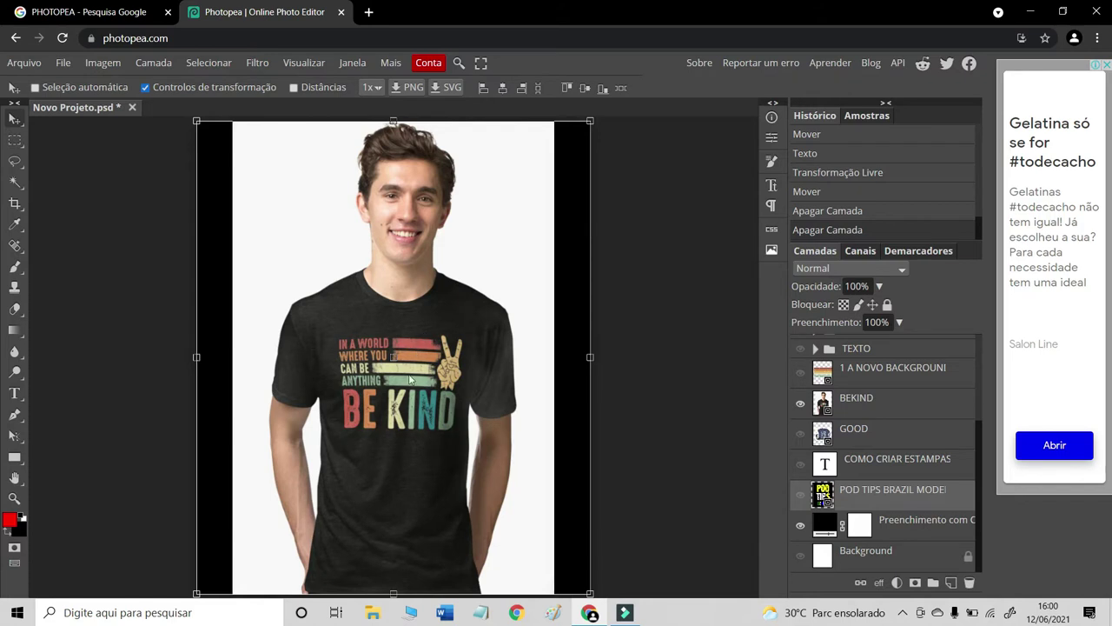
click(801, 404)
click(800, 373)
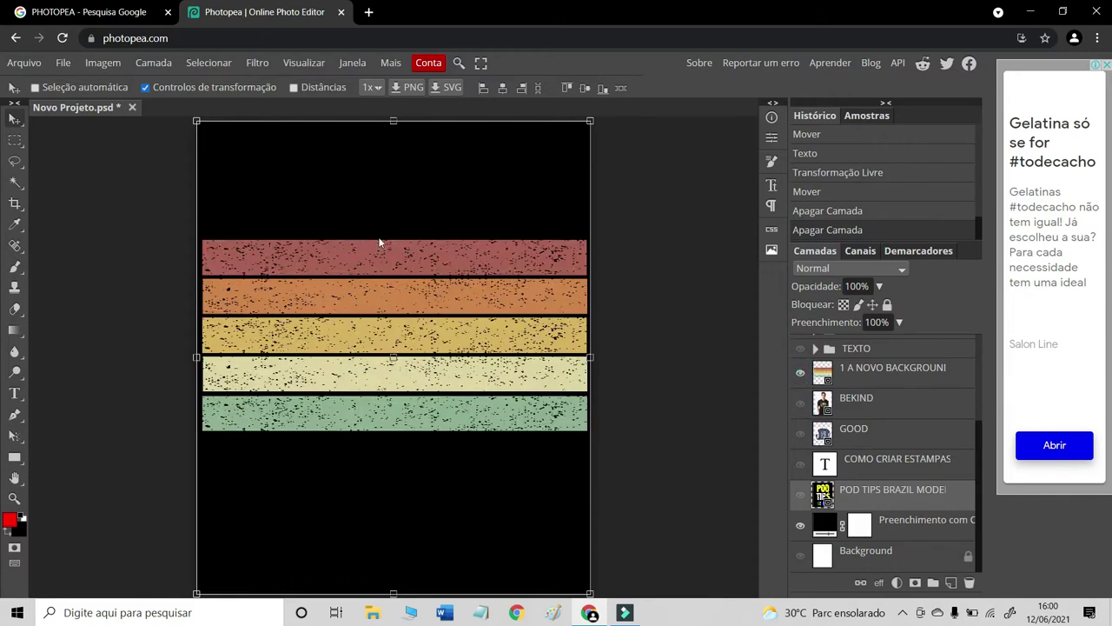
scroll(865, 434, up, 2)
scroll(855, 445, up, 2)
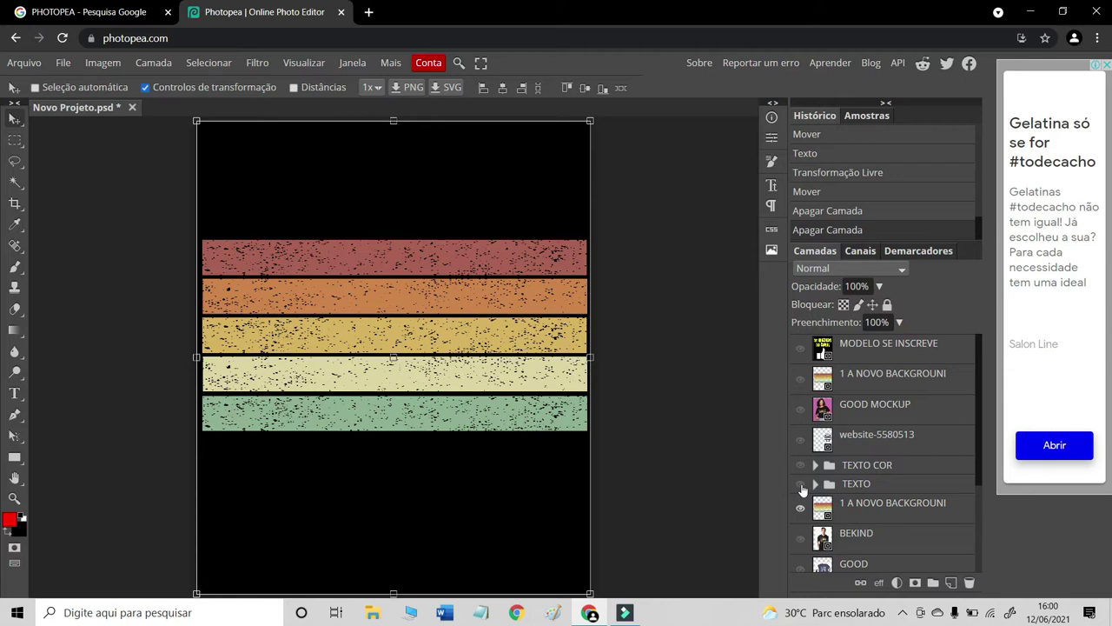
click(800, 484)
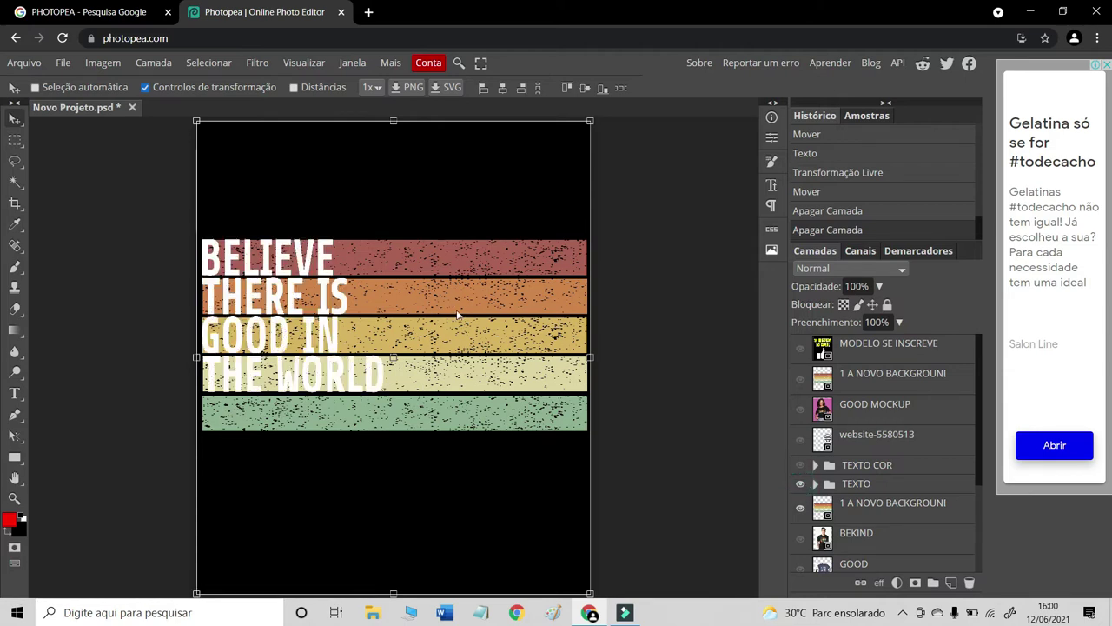
click(14, 499)
click(260, 307)
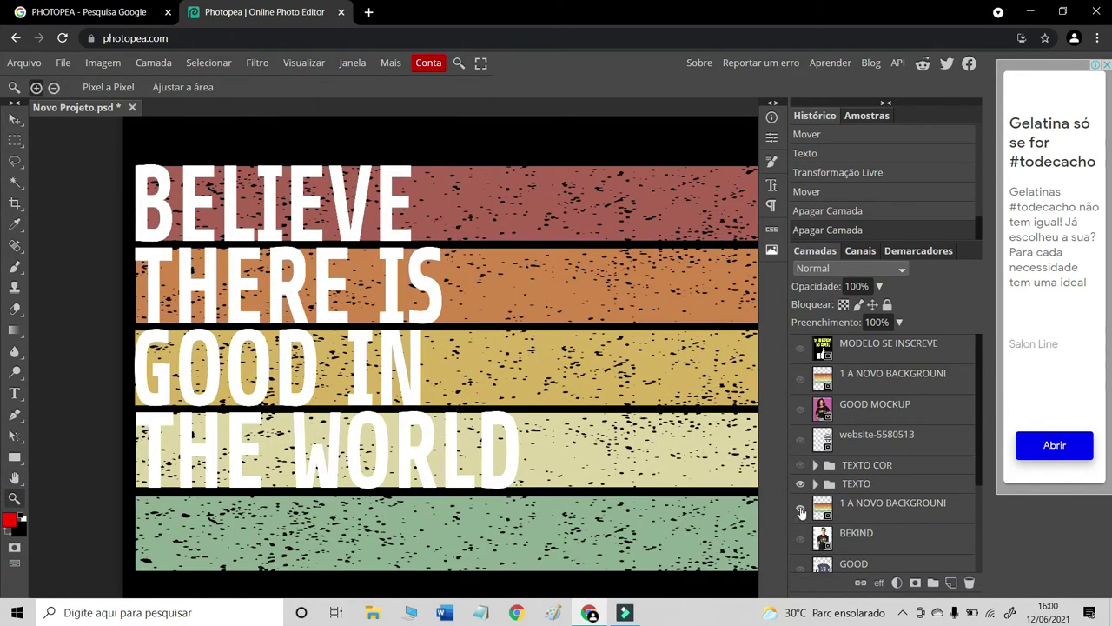
Step: Compare with the BE KIND shirt, restore stripes and text, zoom closer, and select the stripe layer
click(801, 513)
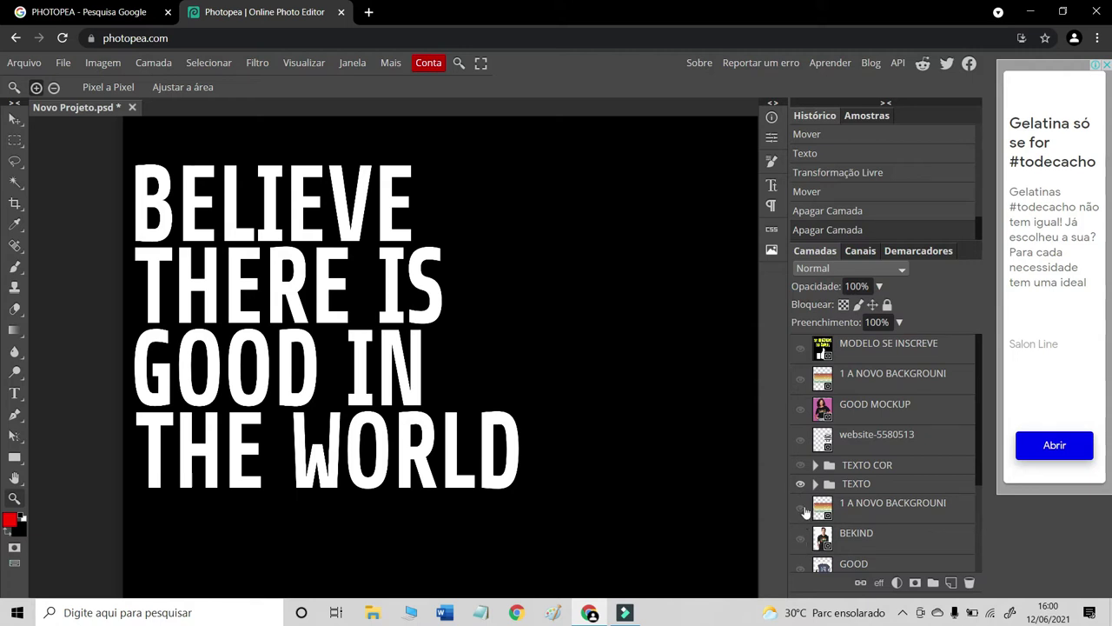
click(800, 483)
click(800, 538)
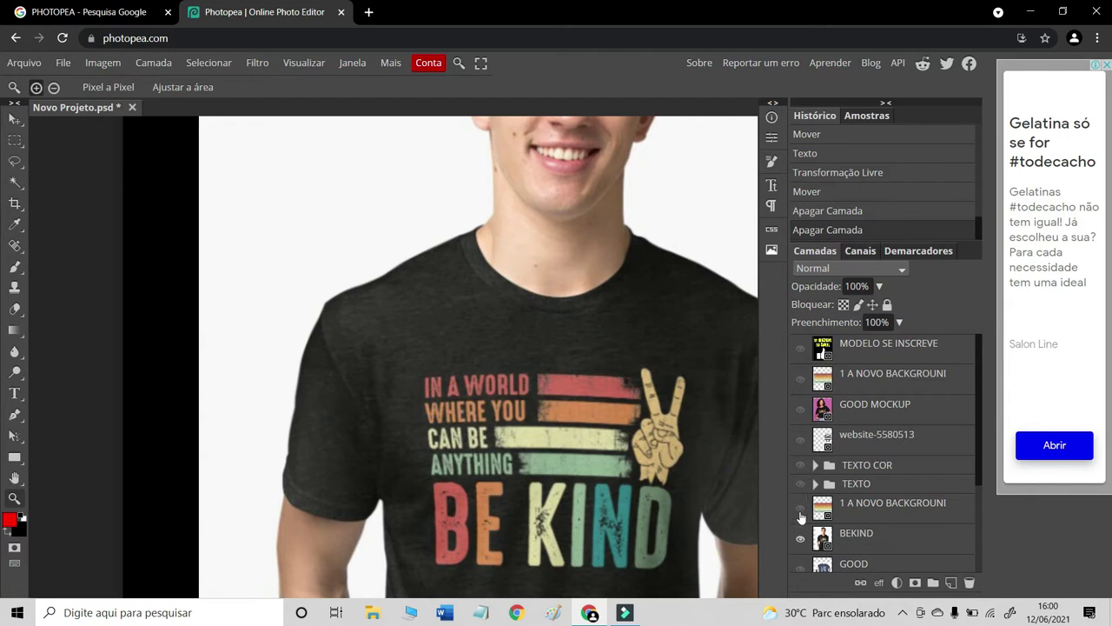
click(800, 513)
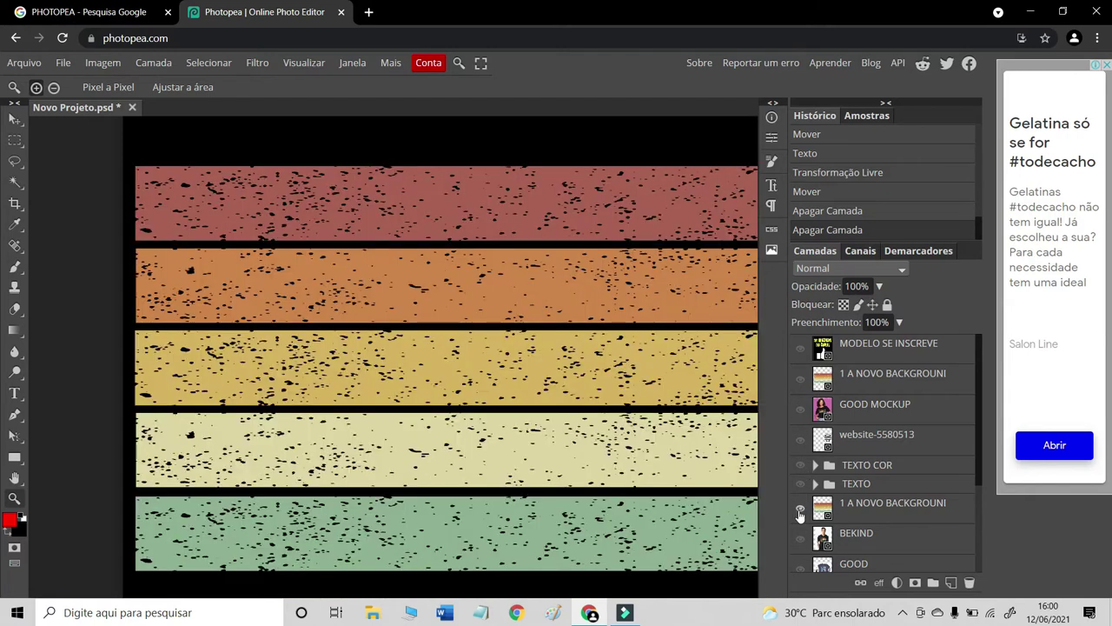
click(801, 484)
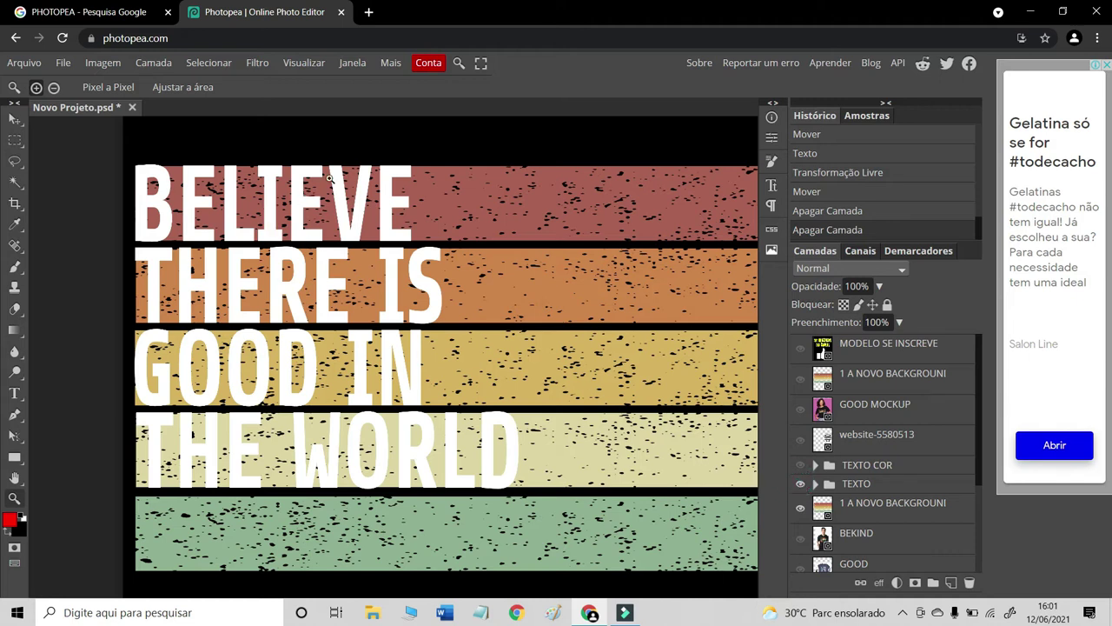
click(339, 175)
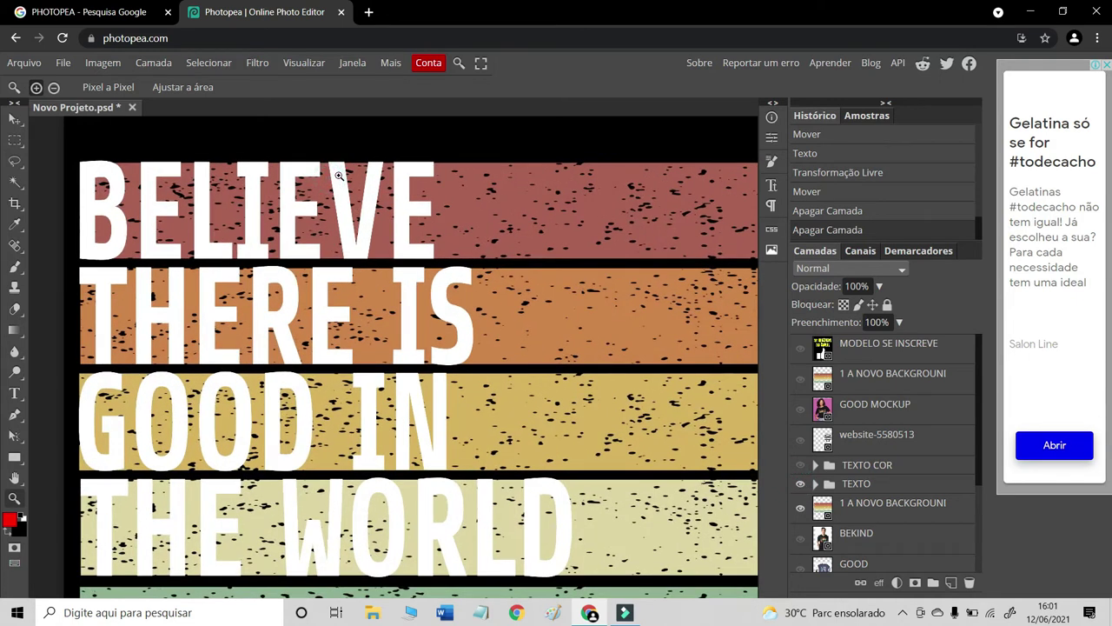
click(882, 510)
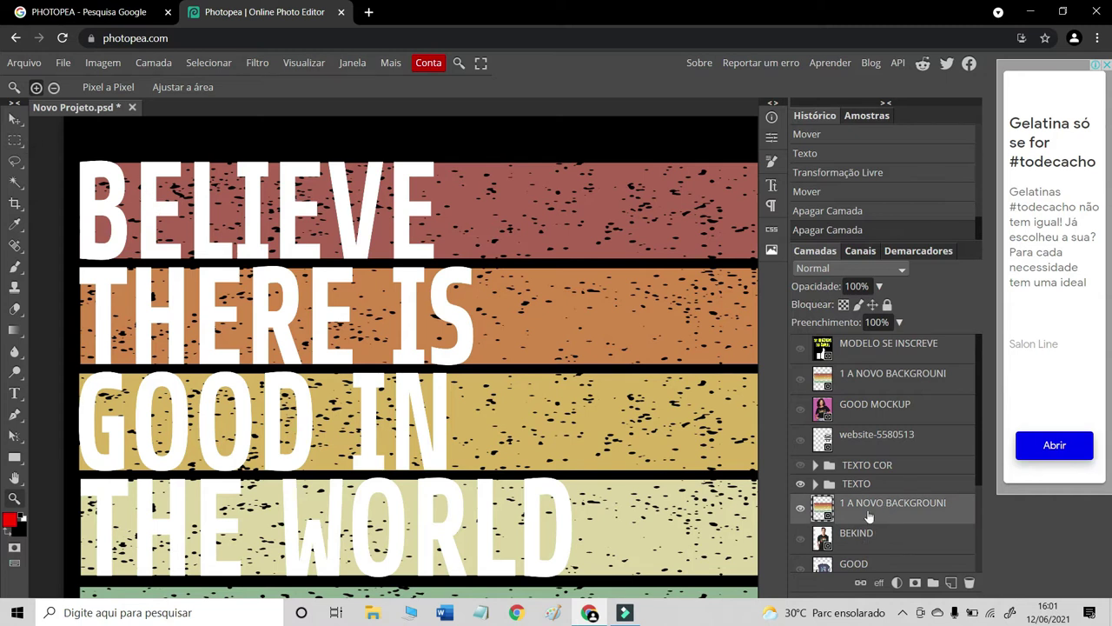
Step: Rasterize the stripe background layer and clear the stripe behind BELIEVE
right_click(882, 500)
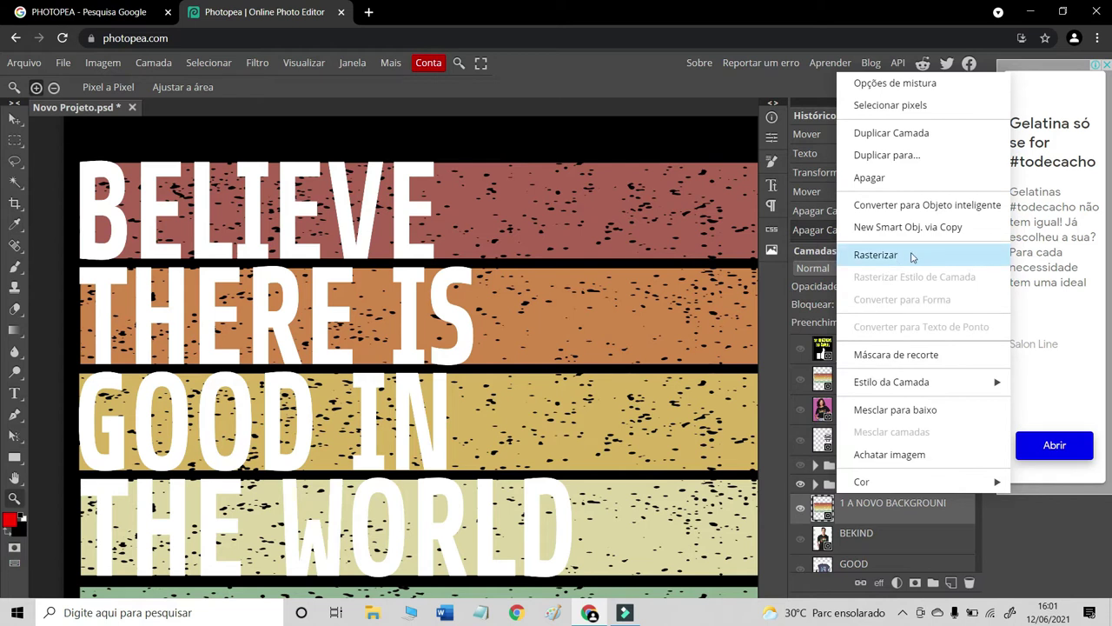
click(913, 256)
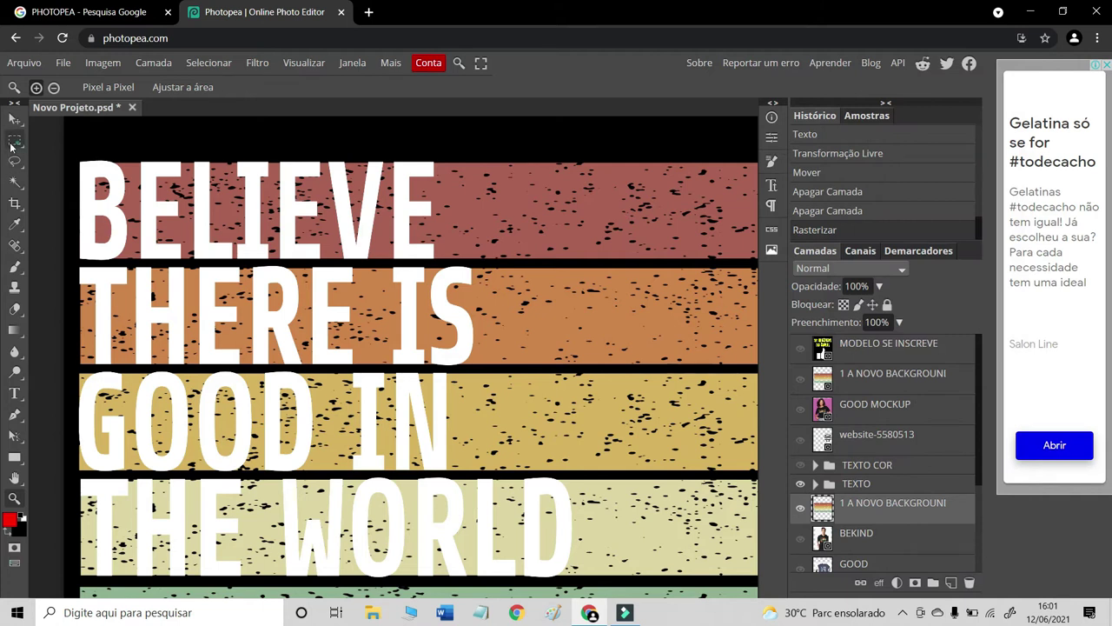
click(13, 142)
drag(75, 158, 447, 261)
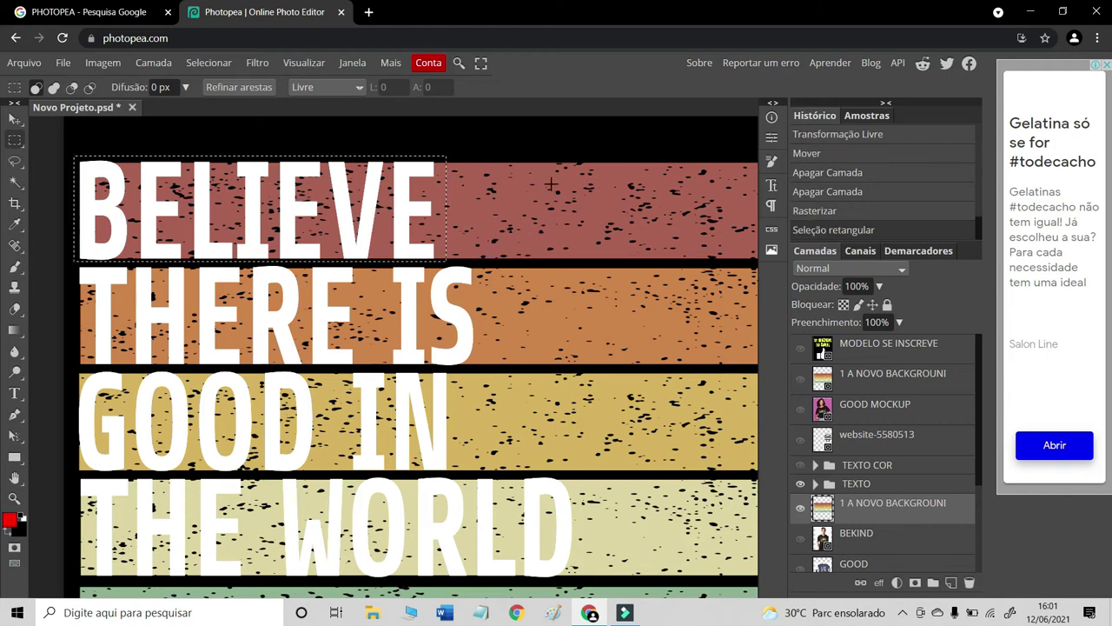
key(Delete)
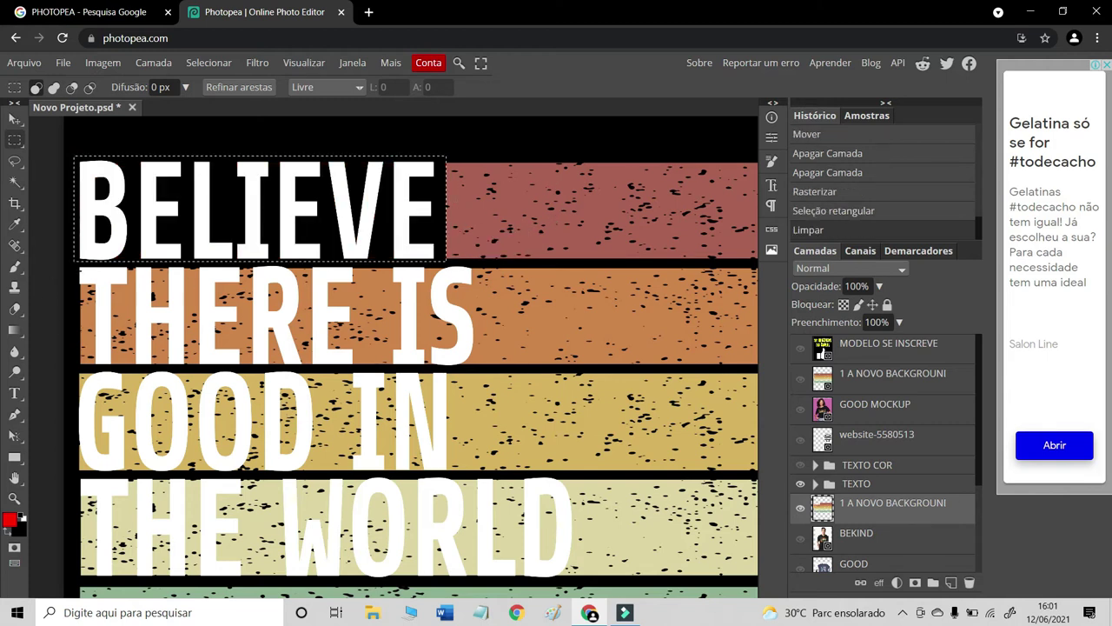
Step: Clear the stripes behind THERE IS, GOOD IN and THE WORLD, then deselect
drag(74, 266, 420, 357)
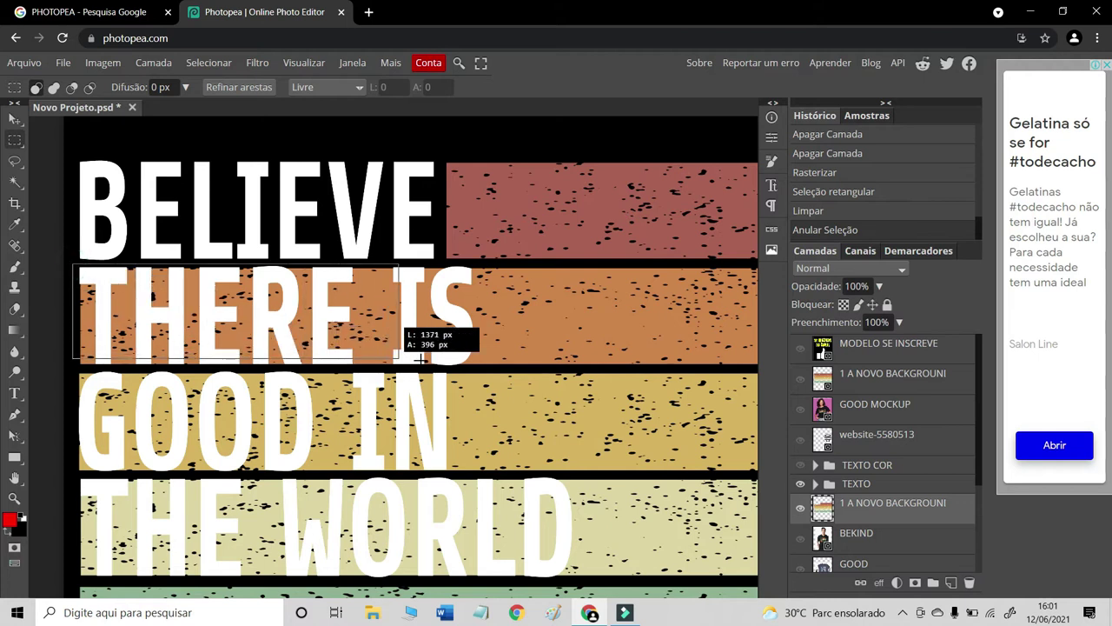
mouse_move(421, 357)
mouse_down()
mouse_move(504, 369)
mouse_move(482, 369)
mouse_up()
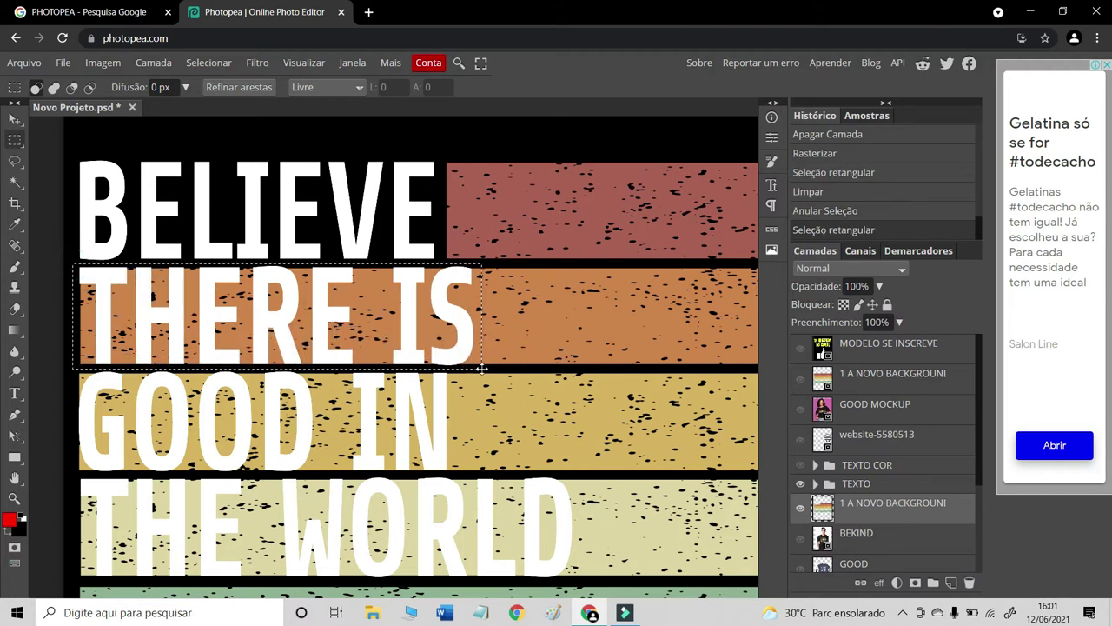
key(Delete)
scroll(418, 249, down, 3)
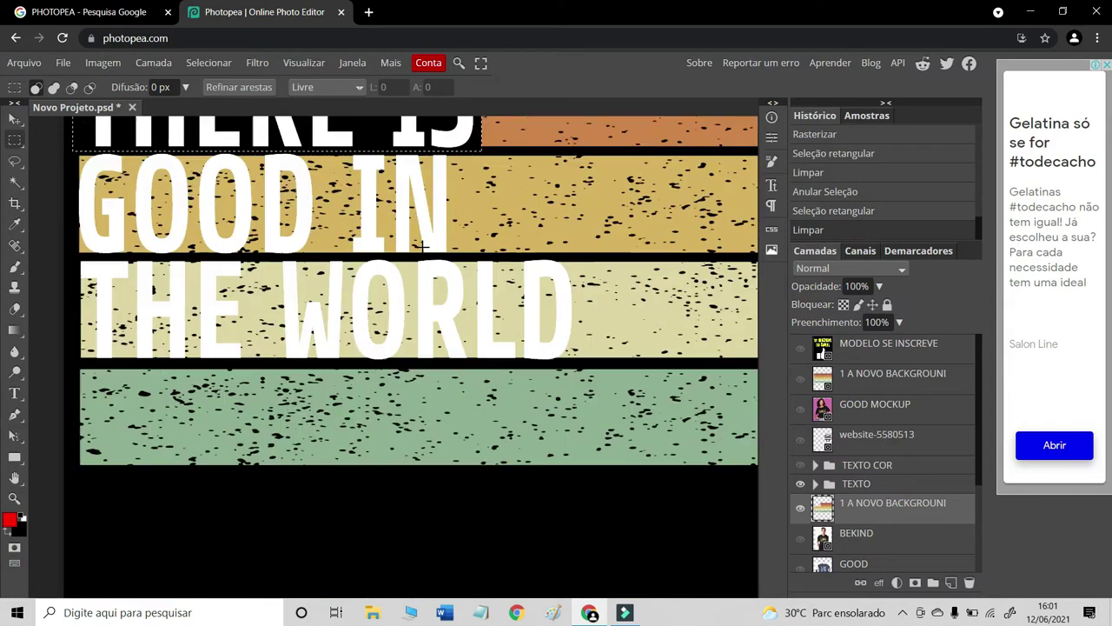
scroll(418, 249, up, 1)
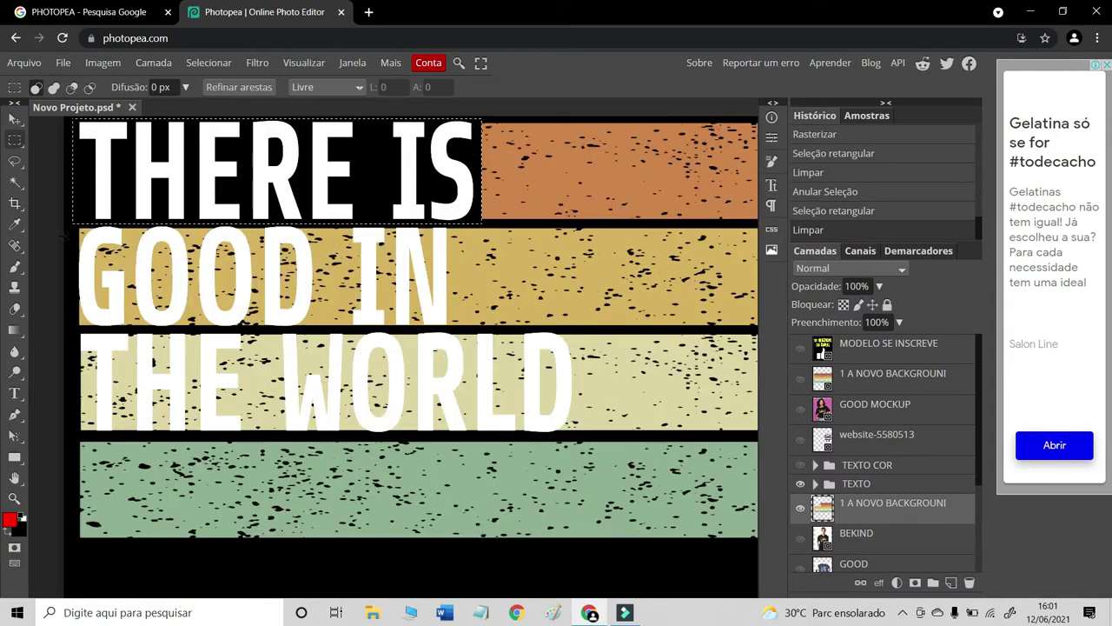
drag(70, 226, 459, 326)
key(Delete)
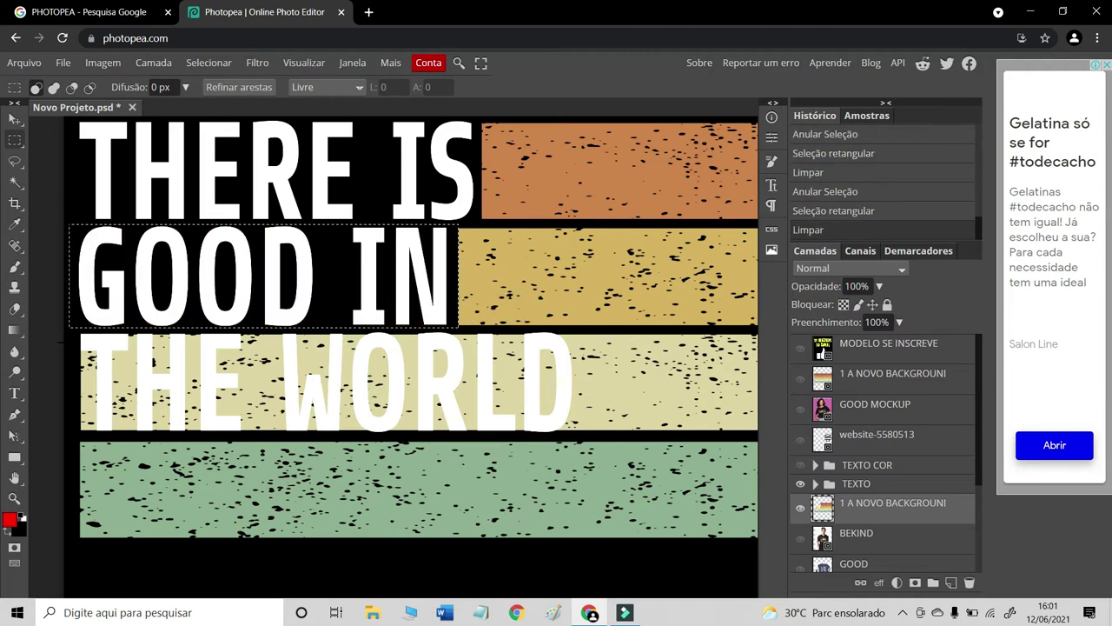
key(ctrl+d)
drag(74, 332, 582, 431)
key(Delete)
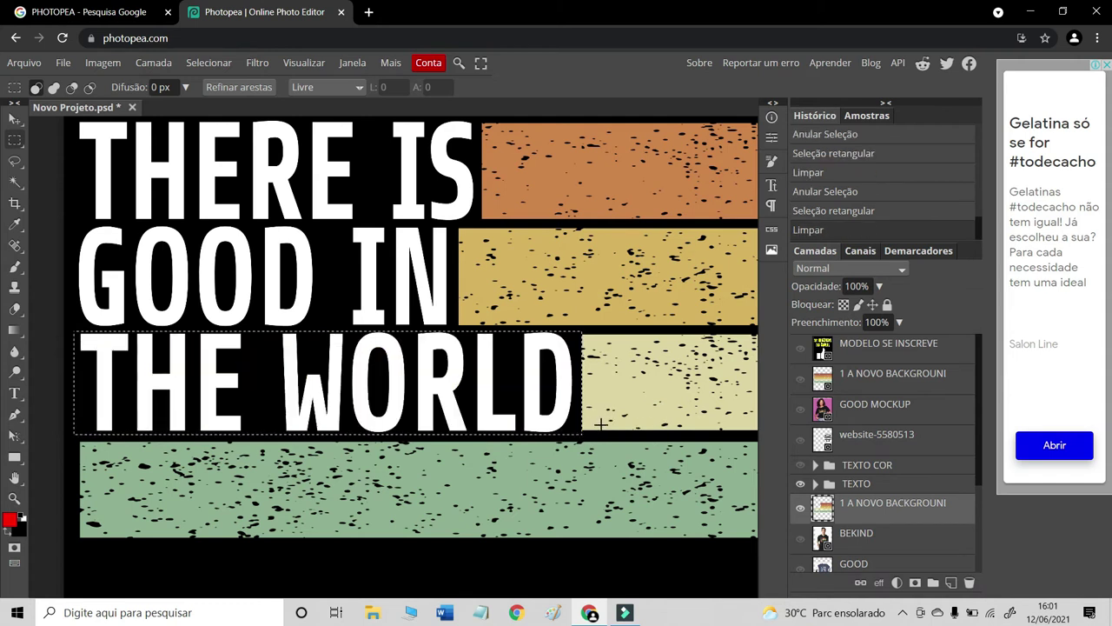
key(ctrl+d)
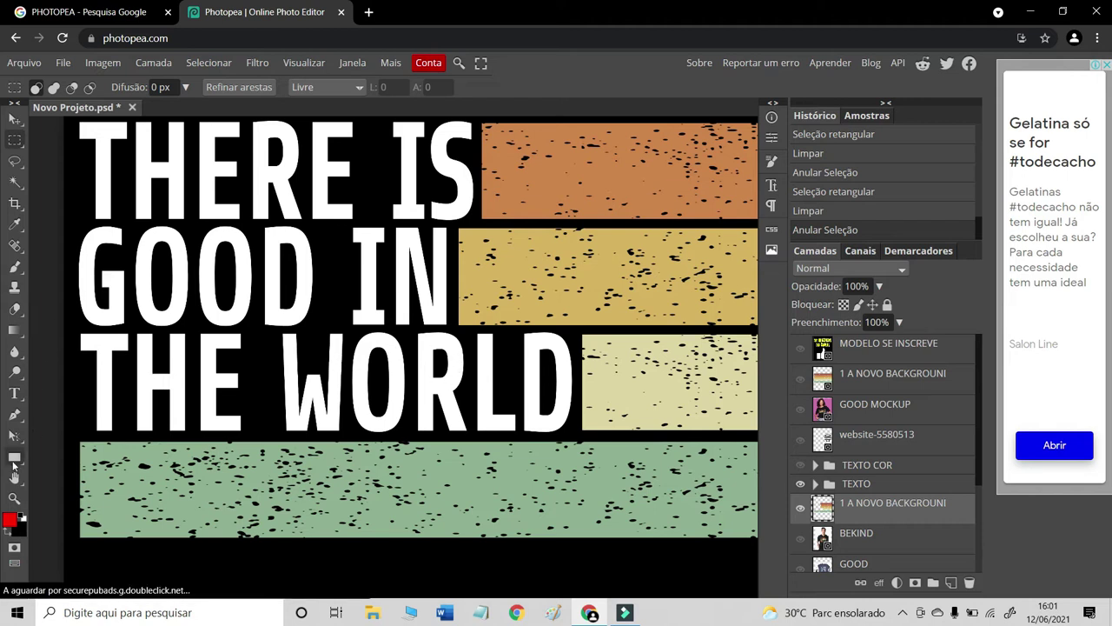
Step: Zoom to fit, delete the green bottom stripe, and expand the TEXTO layer group
click(14, 498)
alt+click(369, 307)
alt+click(344, 325)
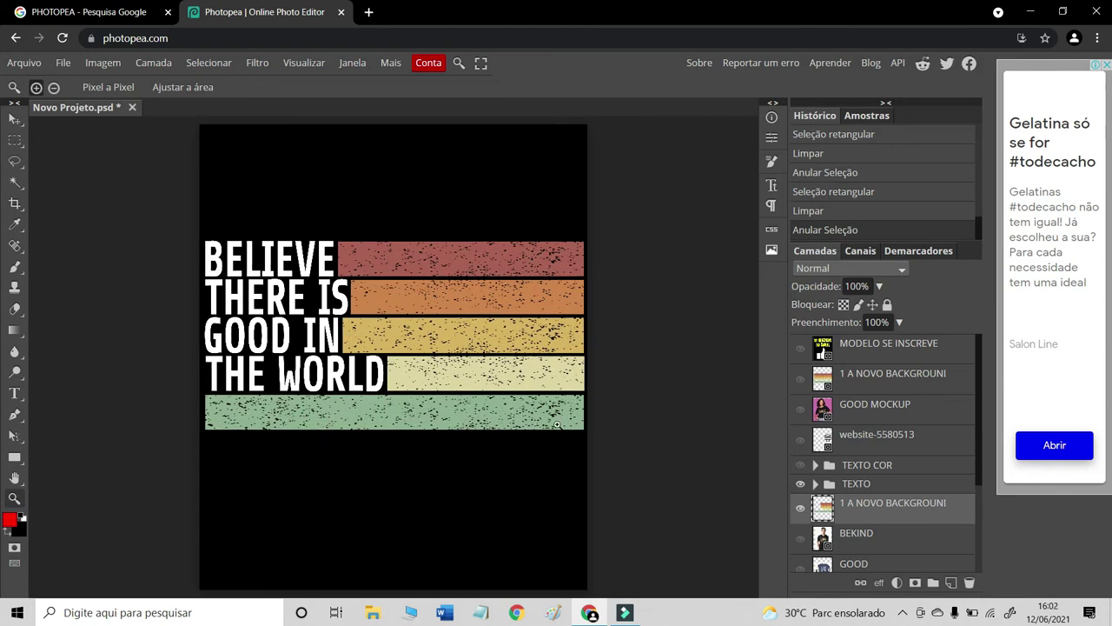
click(15, 140)
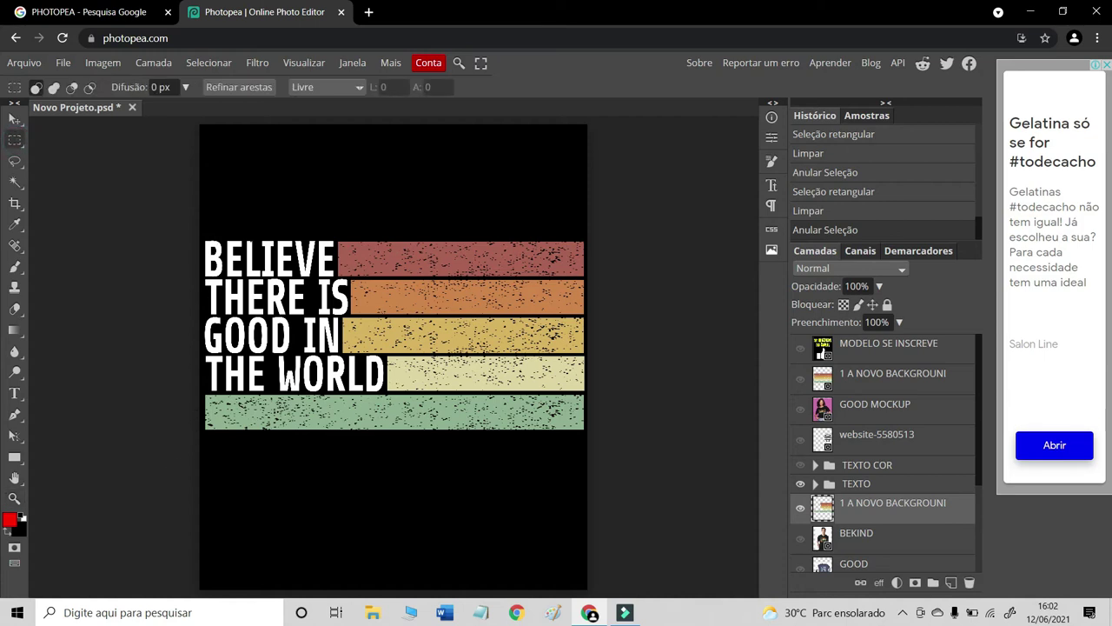
drag(198, 442, 622, 392)
key(Delete)
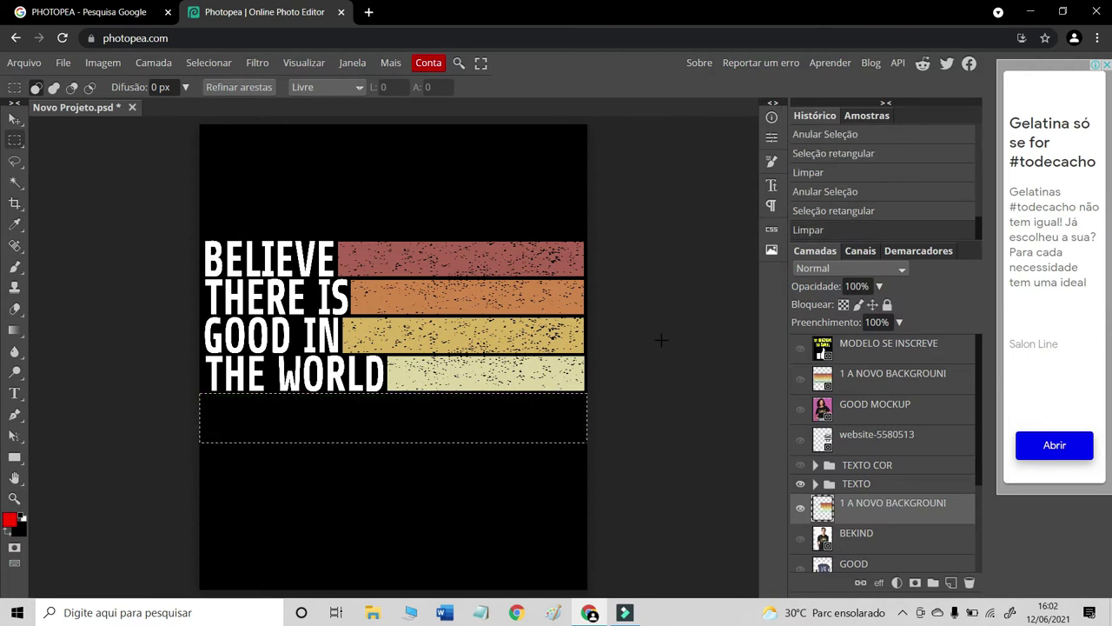
click(661, 340)
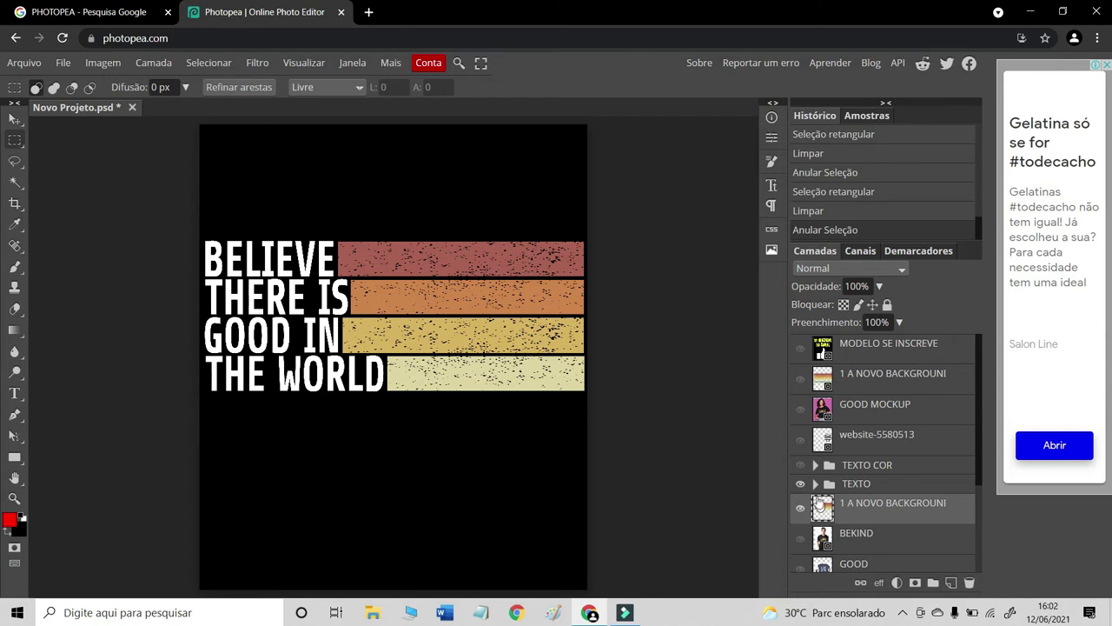
click(814, 484)
scroll(907, 485, down, 3)
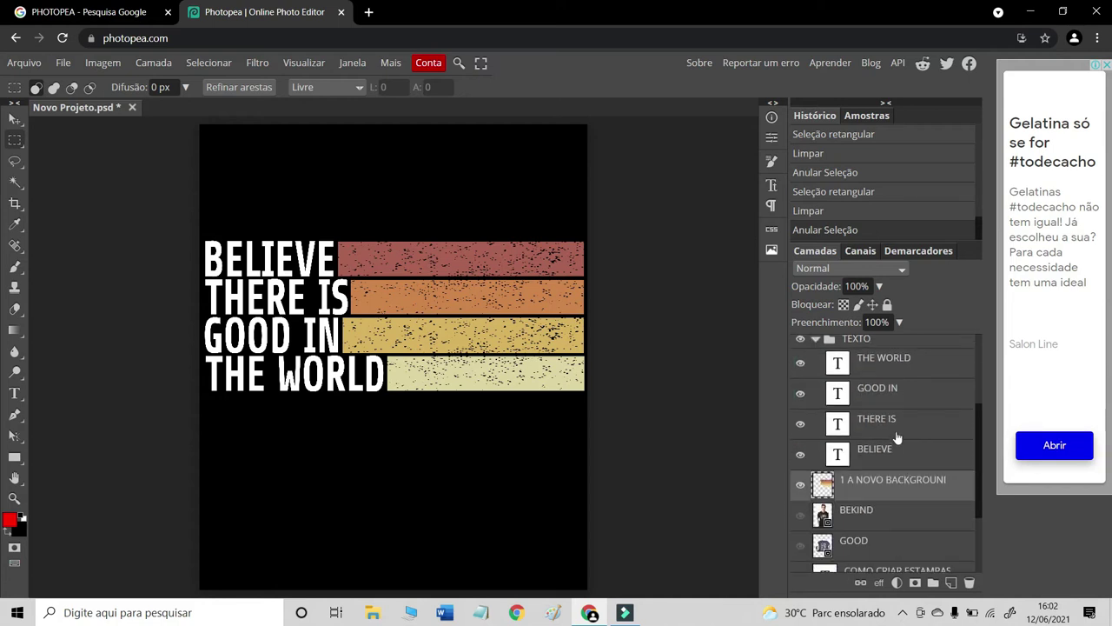
Step: Colour the BELIEVE text with the red sampled from its stripe
click(874, 451)
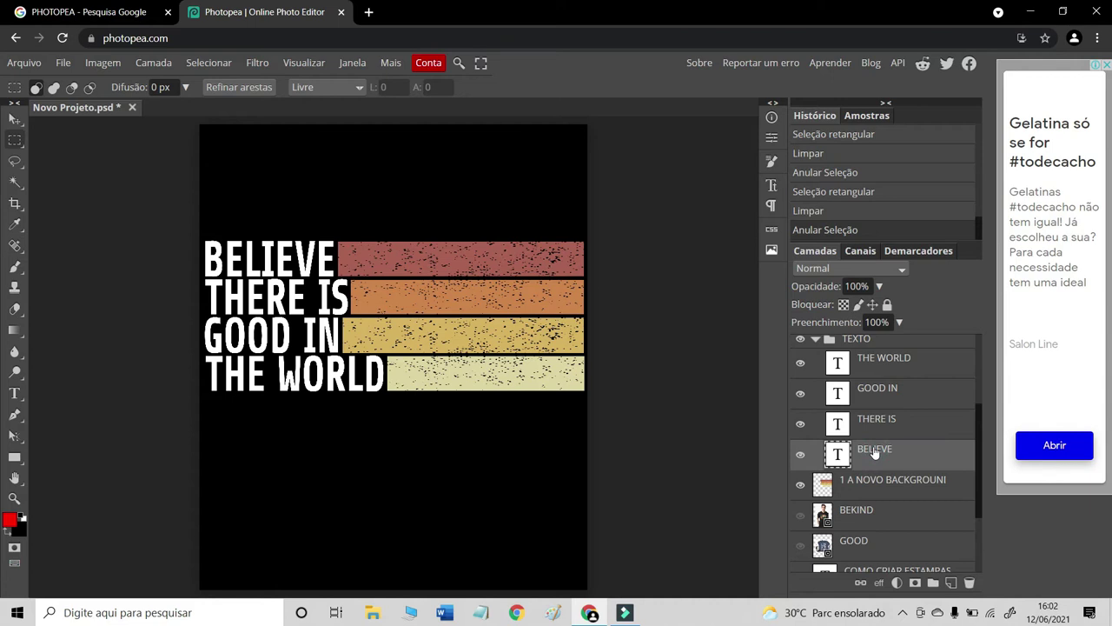
click(771, 186)
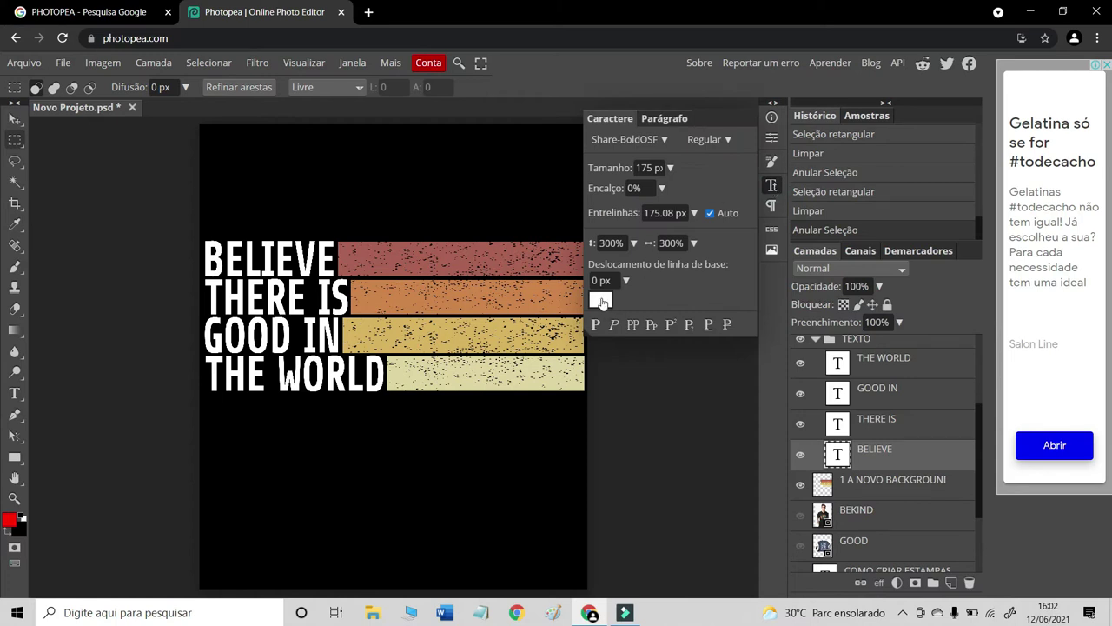
click(600, 300)
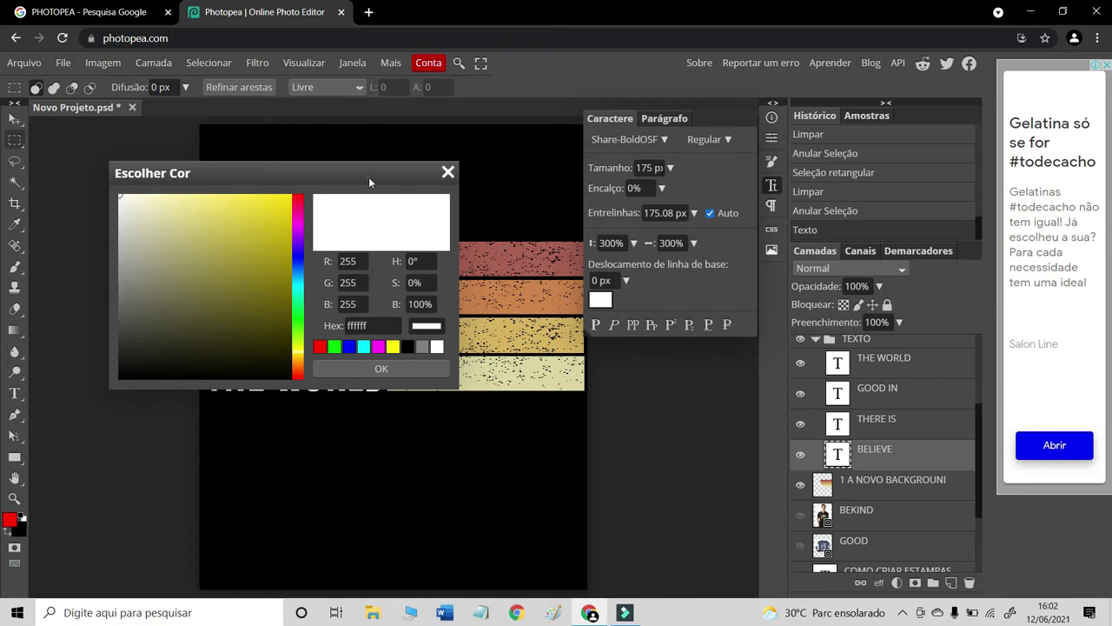
drag(369, 176, 438, 419)
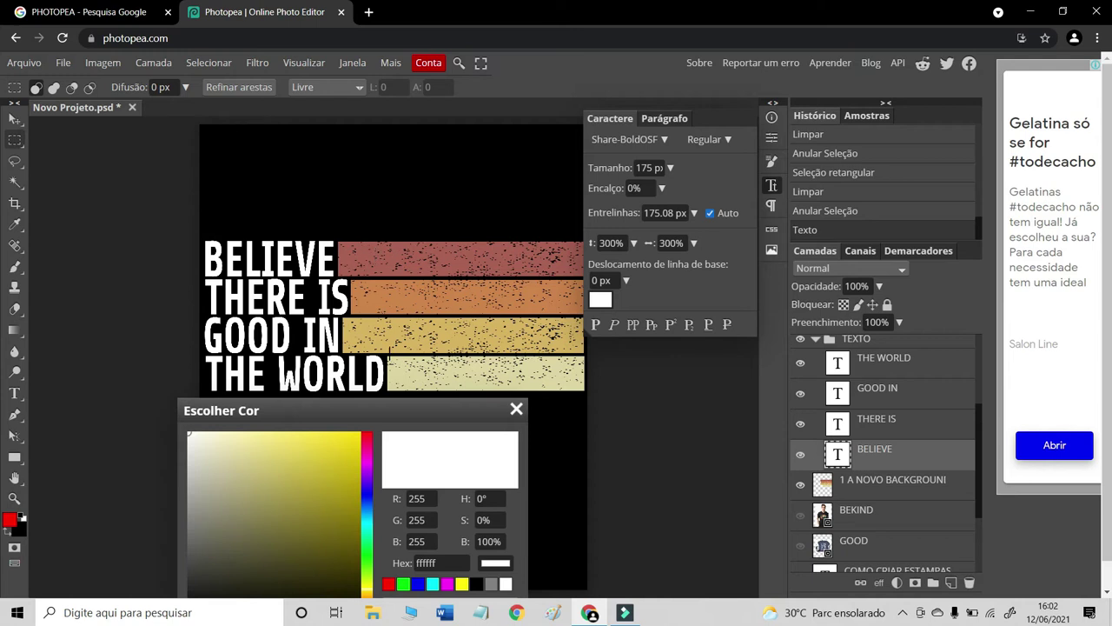
click(360, 251)
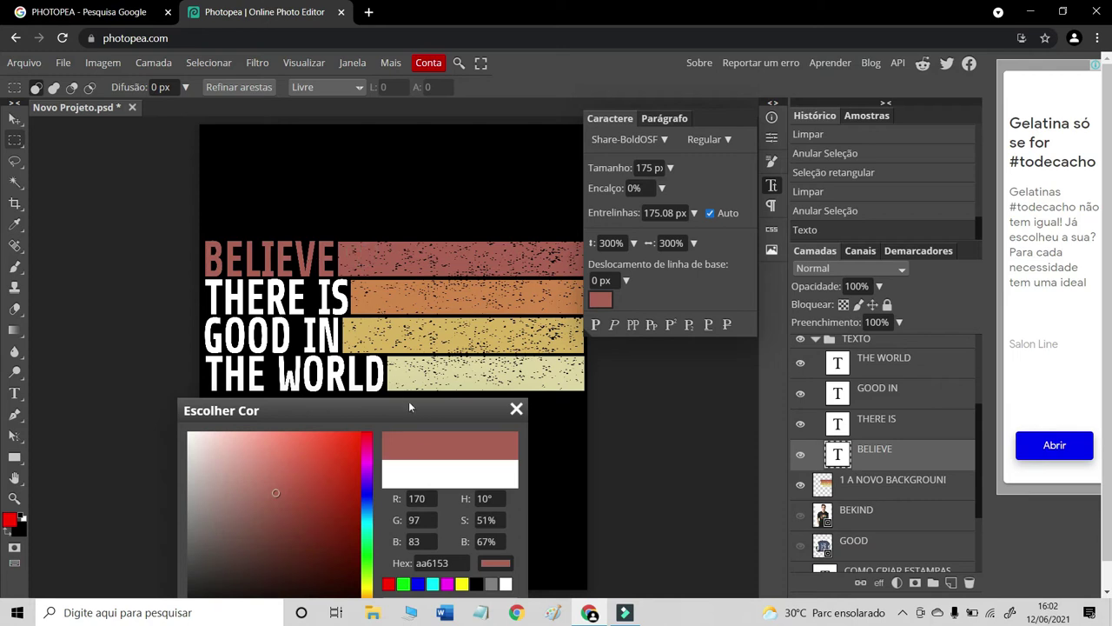
drag(430, 417, 409, 222)
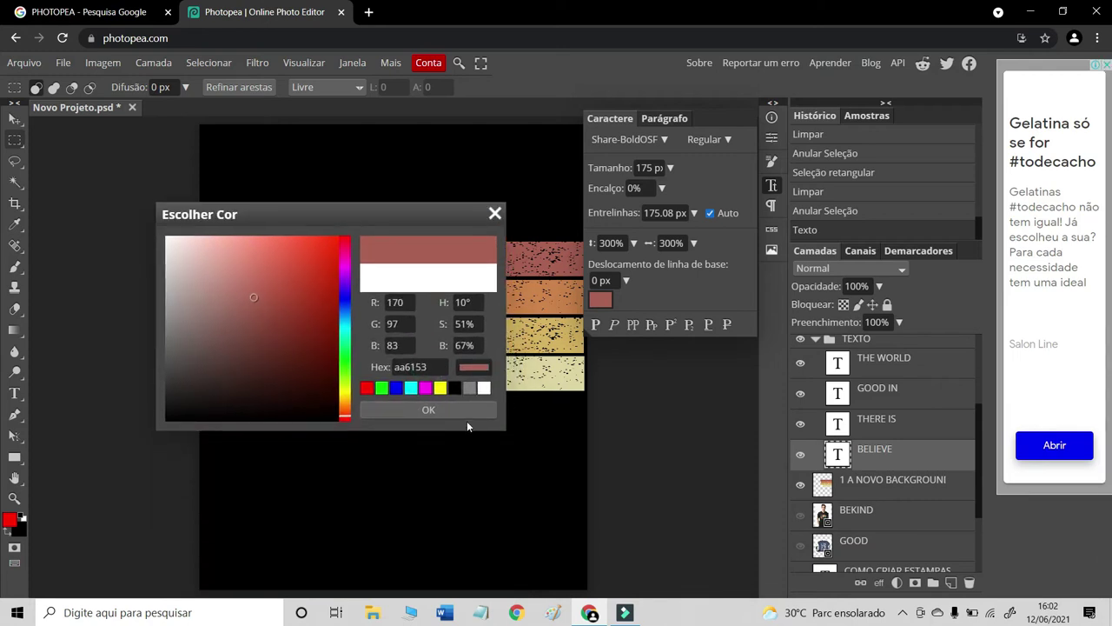
click(429, 409)
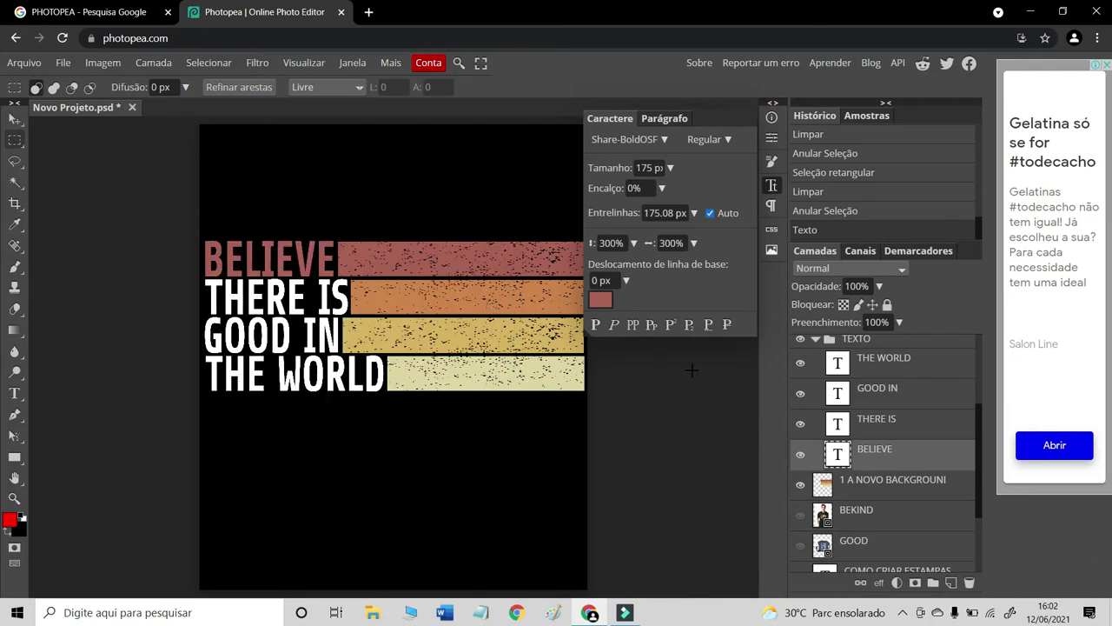
Step: Colour the THERE IS text orange cd8449, sampled from its stripe
click(906, 431)
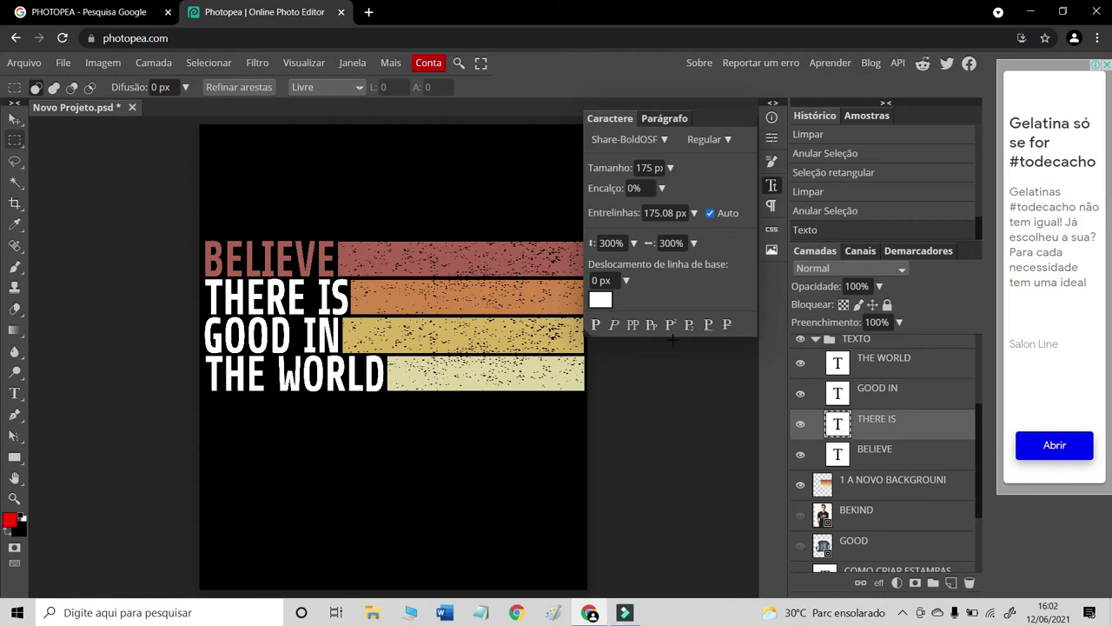
click(600, 298)
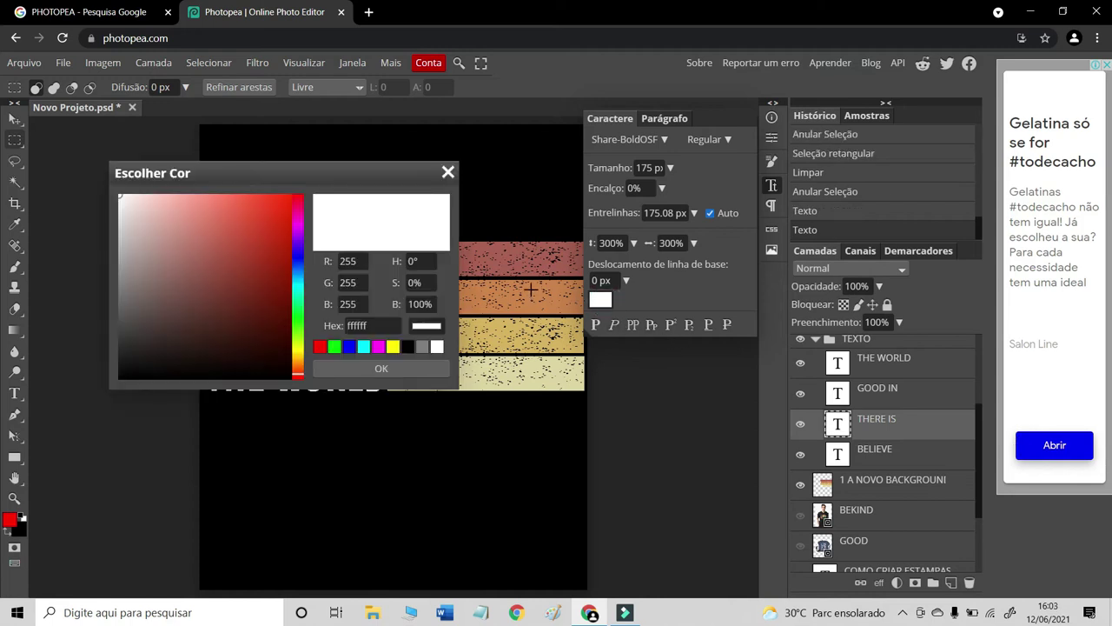
drag(386, 170, 438, 366)
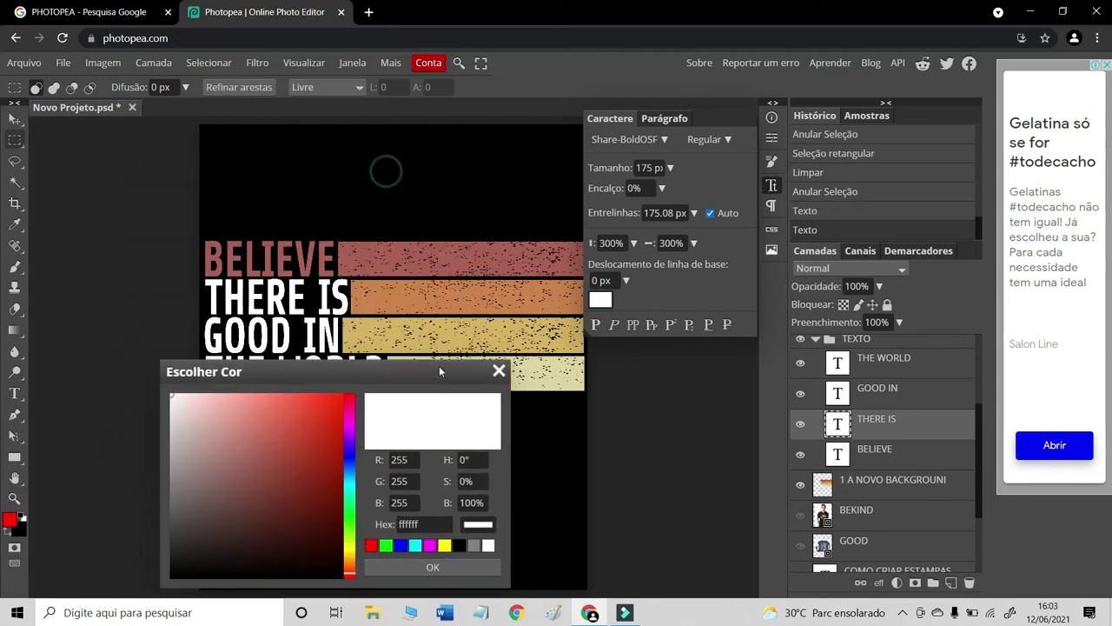
click(444, 301)
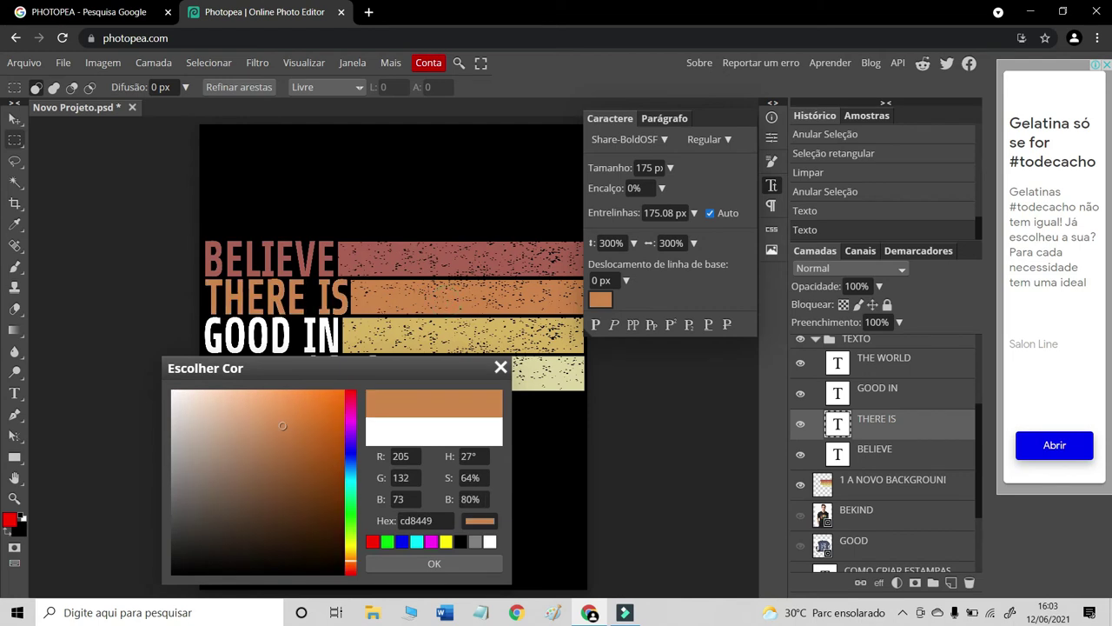
click(450, 563)
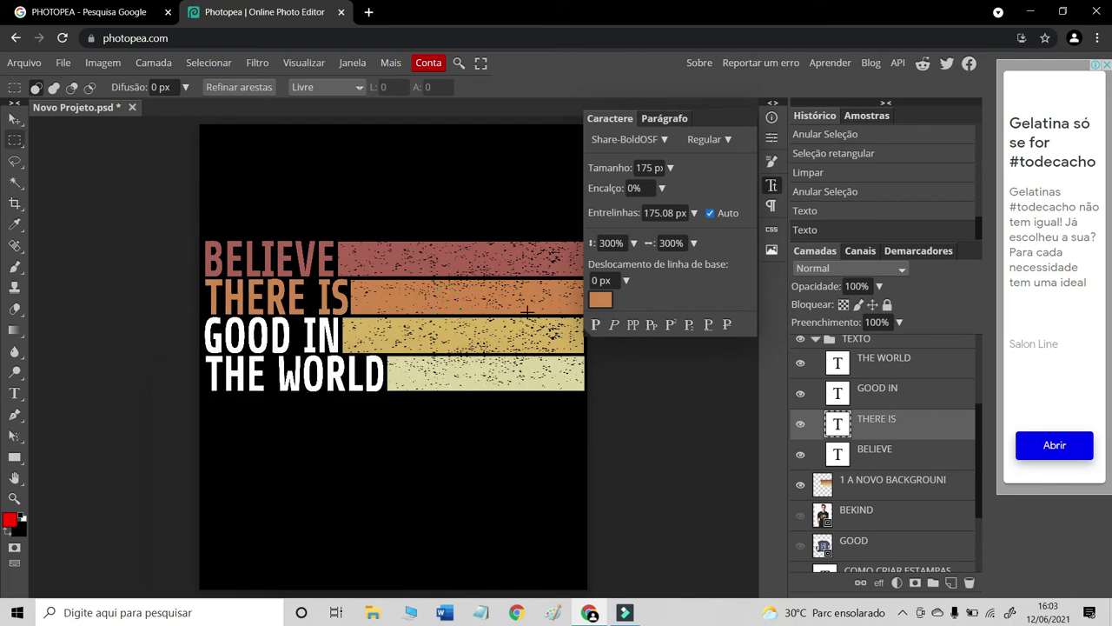
click(877, 395)
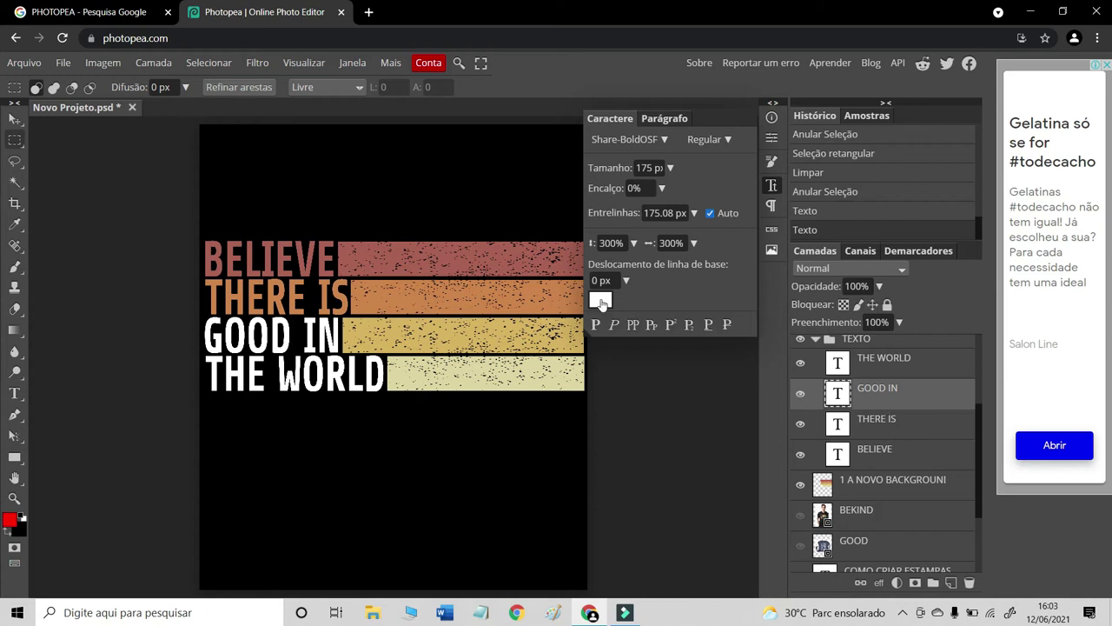
Step: Colour the GOOD IN text with the gold sampled from its stripe
click(601, 303)
drag(375, 175, 467, 424)
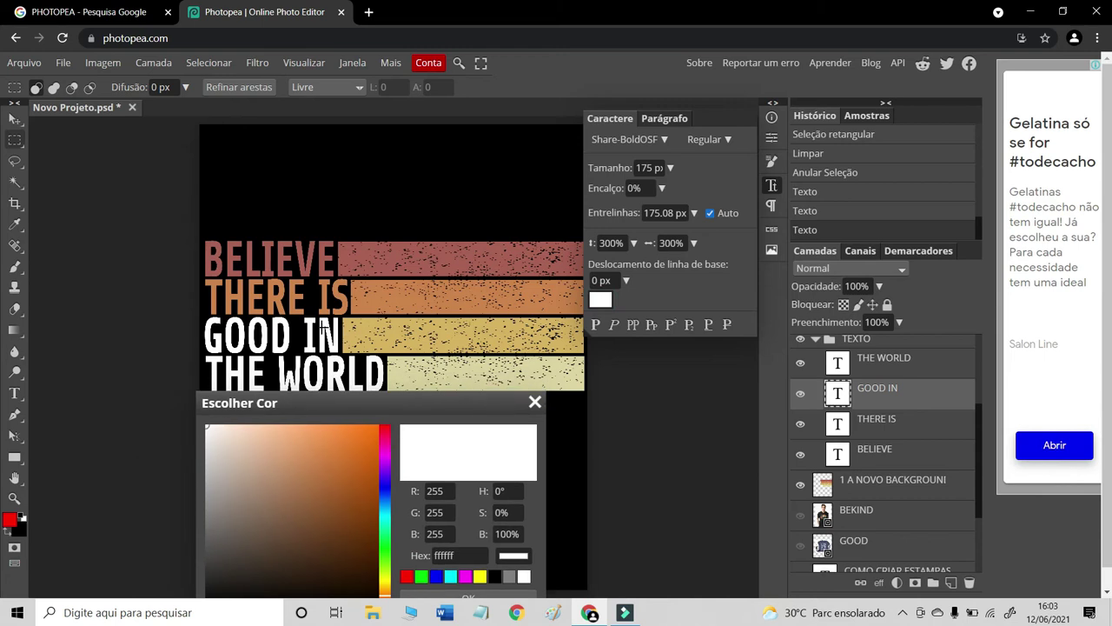
click(358, 333)
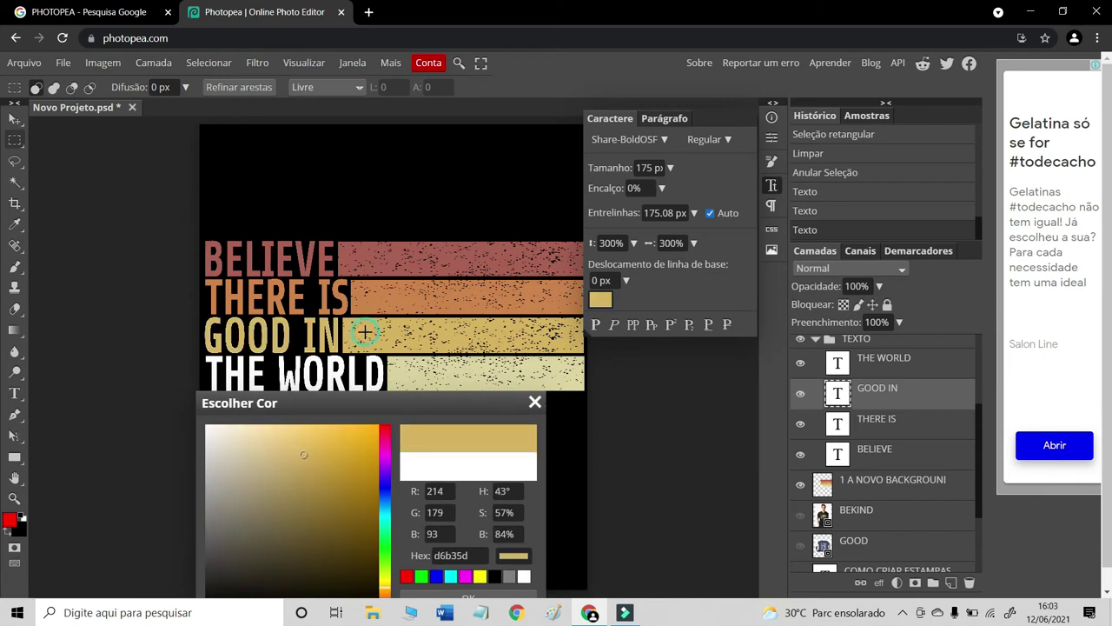
drag(463, 405, 460, 258)
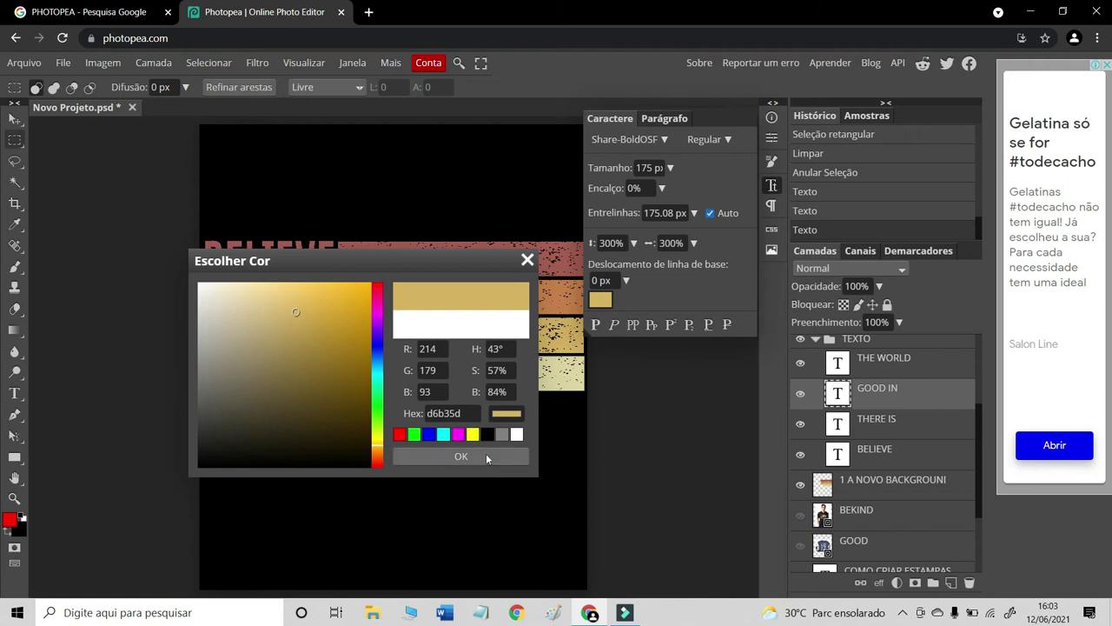
click(486, 454)
Step: Colour THE WORLD text pale yellow ddd6a1, sampled from the fourth stripe
click(893, 373)
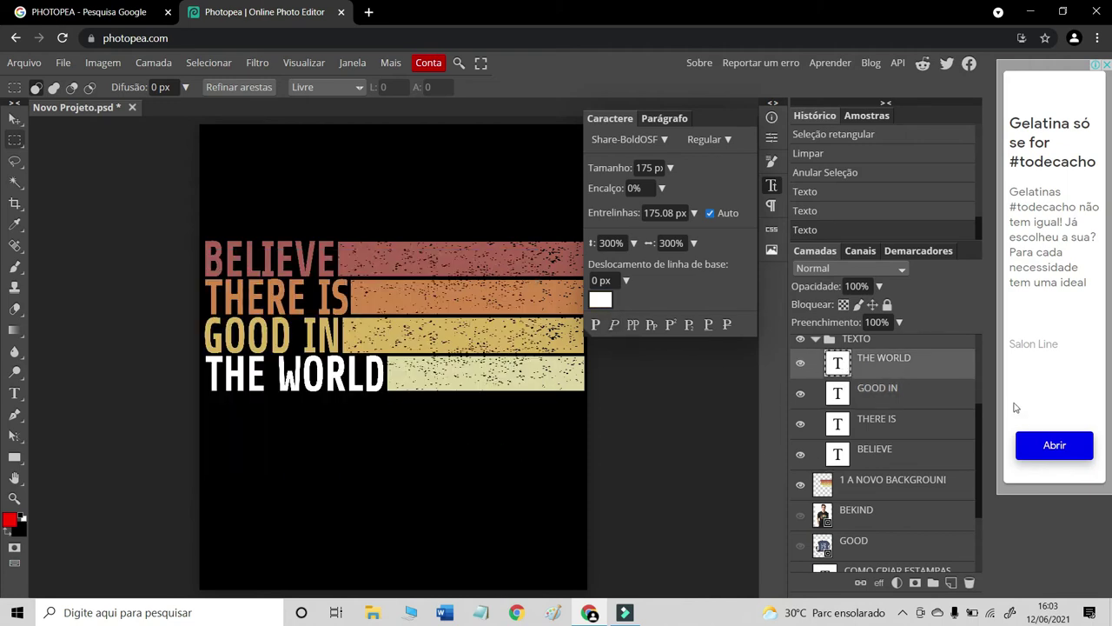
click(599, 301)
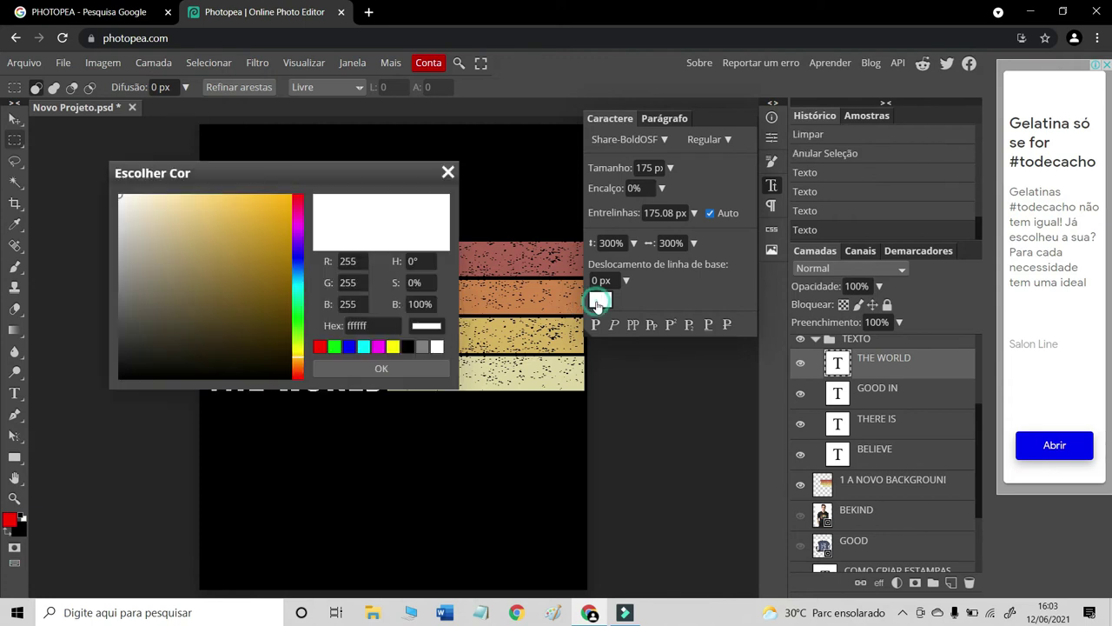
mouse_move(314, 179)
mouse_down()
mouse_move(372, 433)
mouse_move(377, 406)
mouse_up()
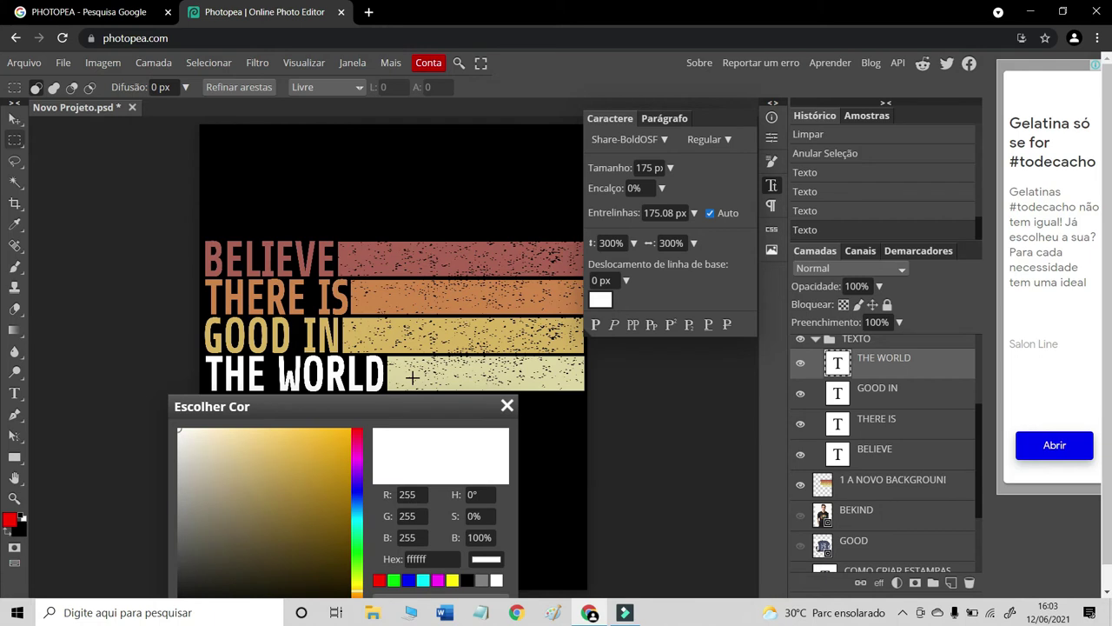
click(402, 371)
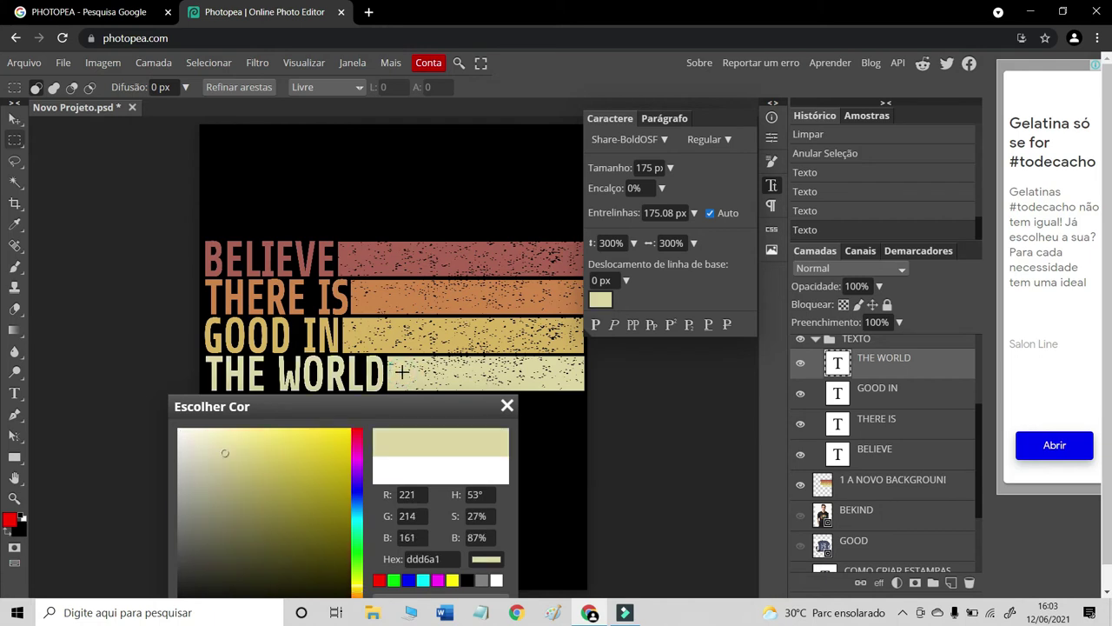
drag(425, 416, 256, 217)
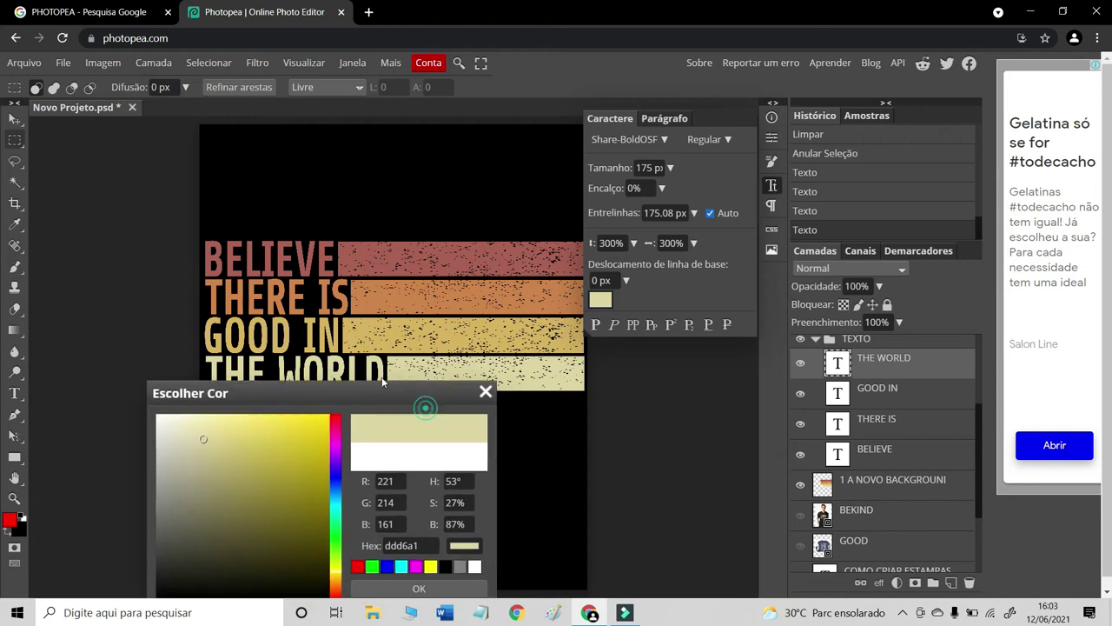
click(270, 406)
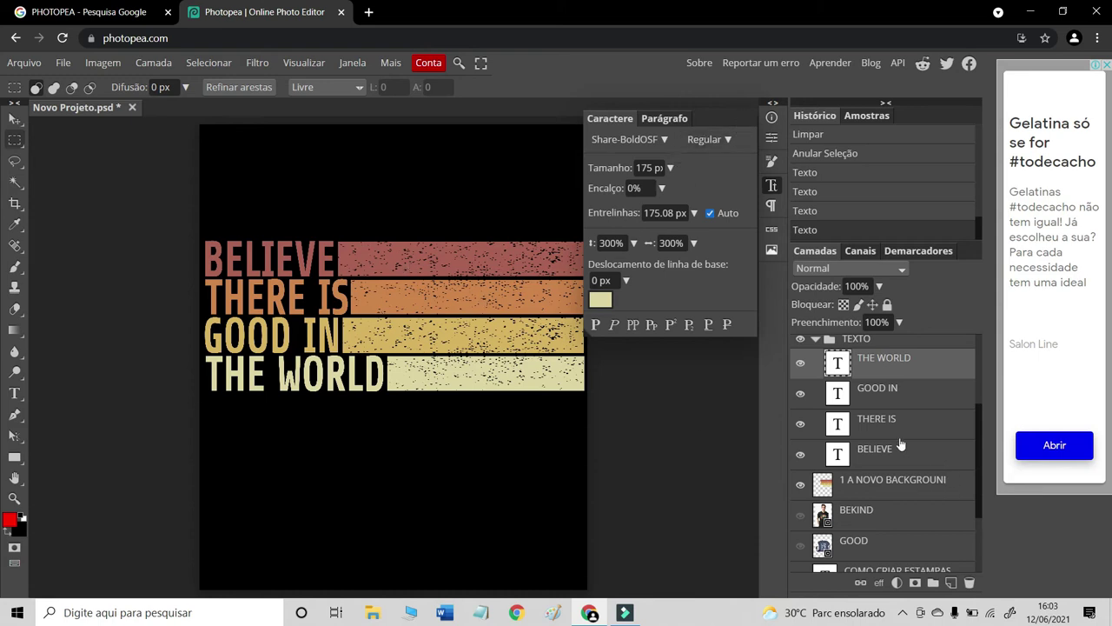
Step: Collapse and hide the TEXTO group, briefly preview the BEKIND mockup, and restore the stripes
click(815, 340)
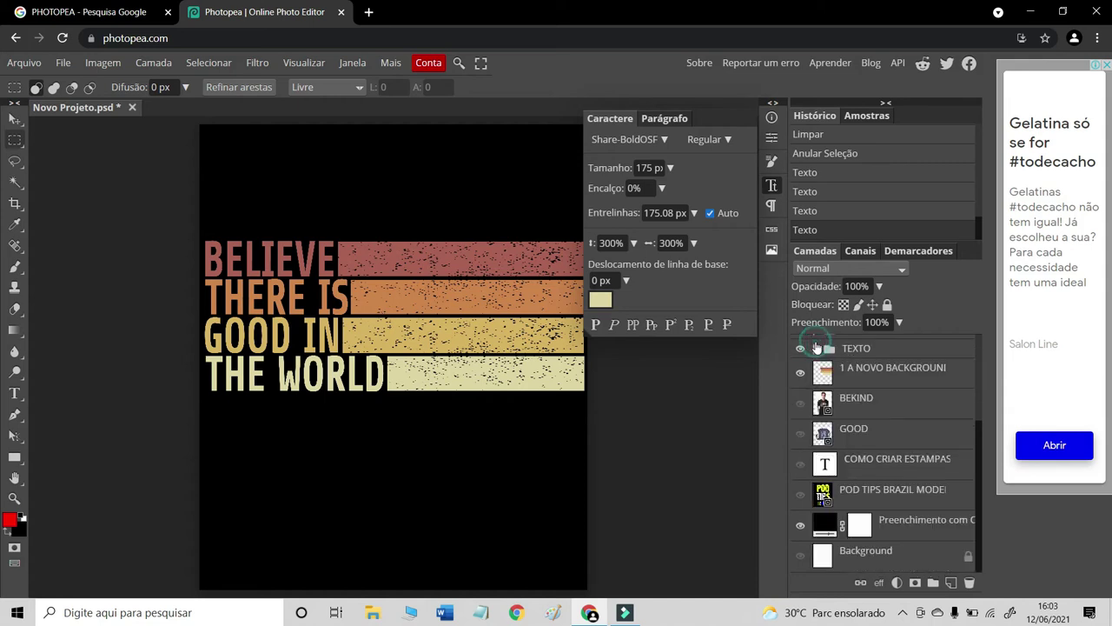
click(800, 348)
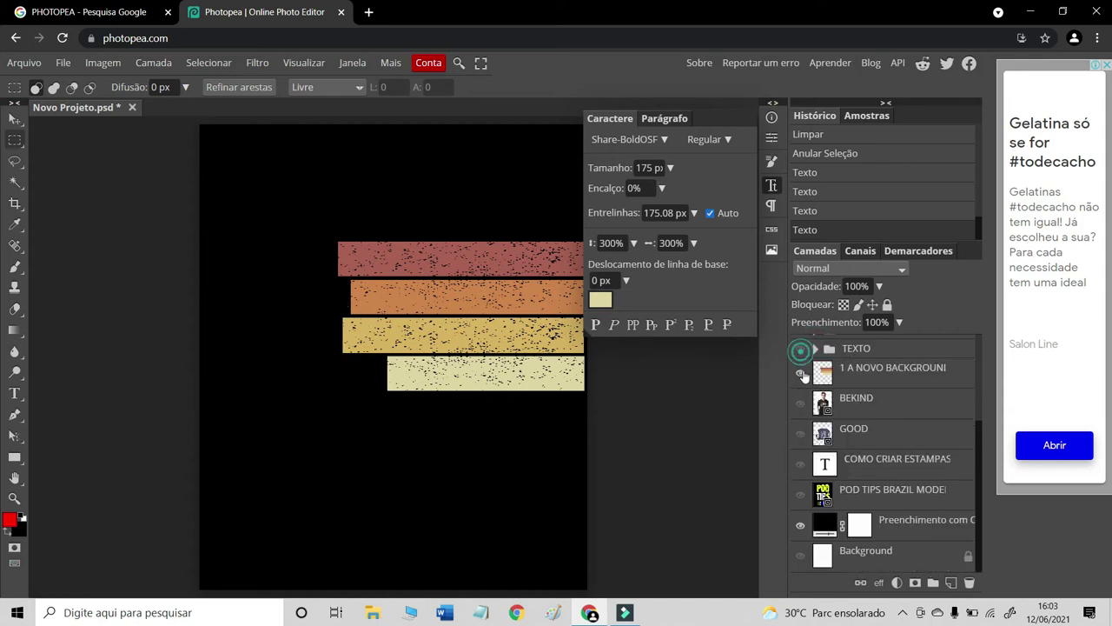
click(801, 372)
click(800, 403)
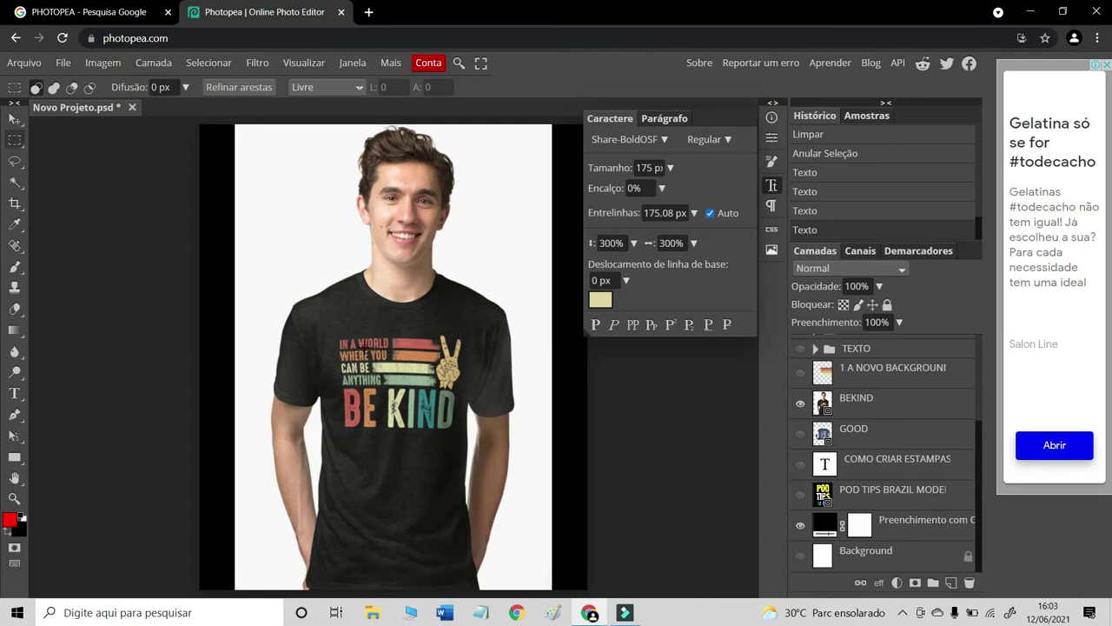
click(800, 403)
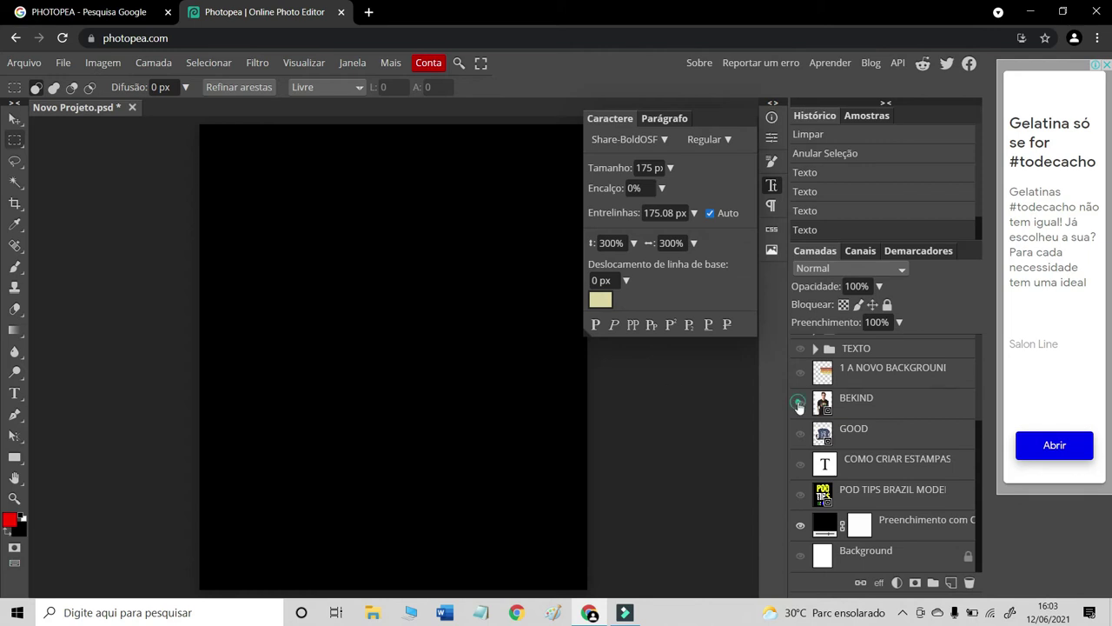
click(801, 372)
scroll(824, 410, up, 2)
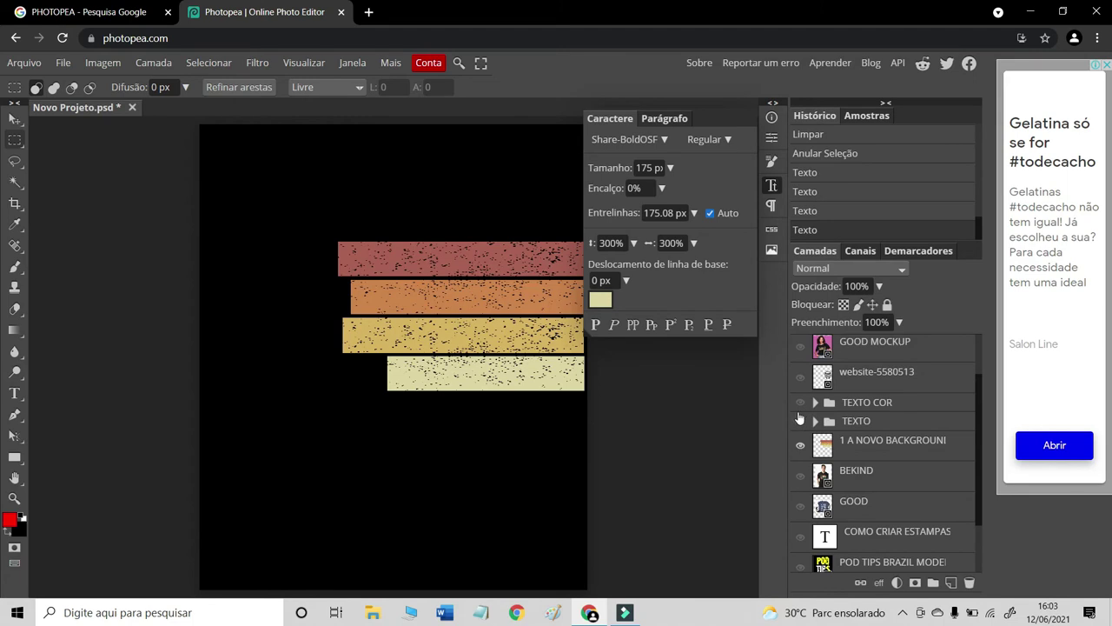
Step: Show the TEXTO COR group and close the Character panel
click(800, 402)
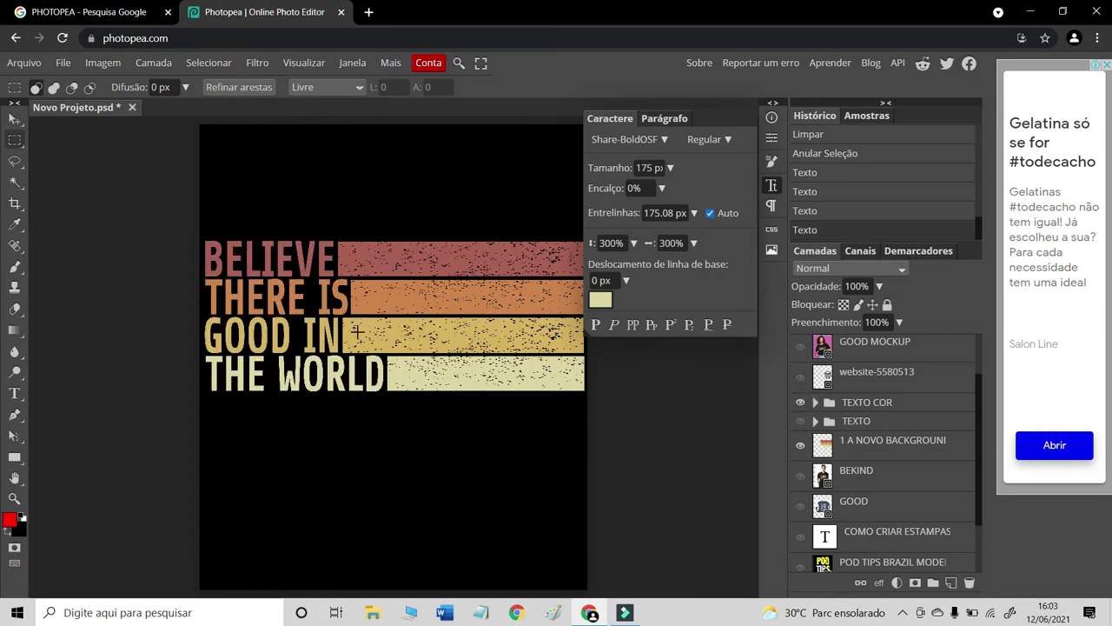
scroll(357, 331, up, 2)
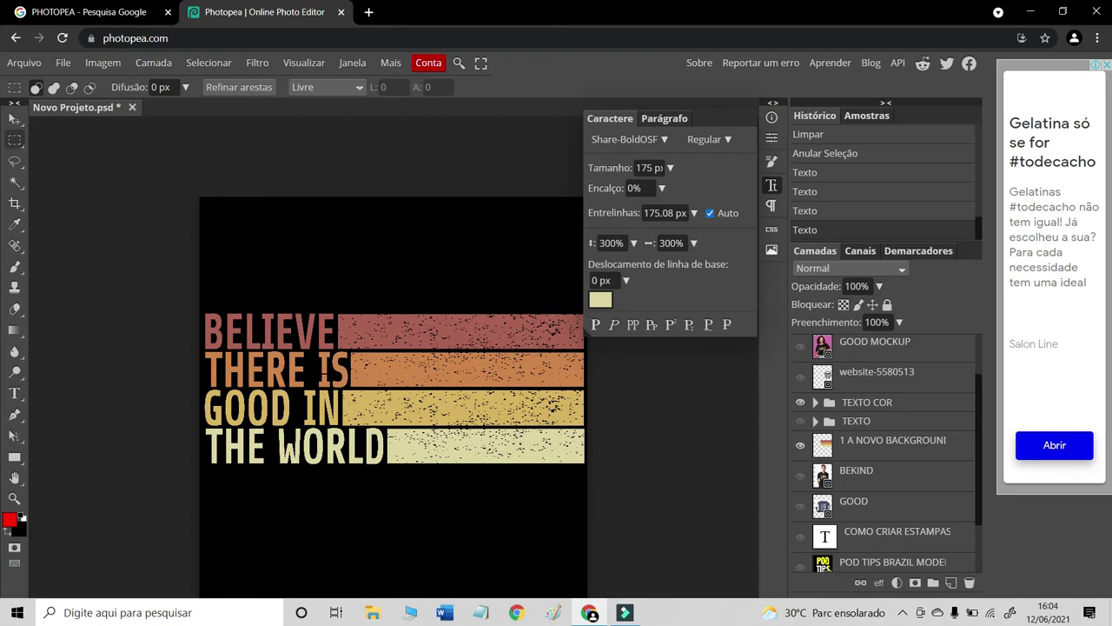
click(771, 185)
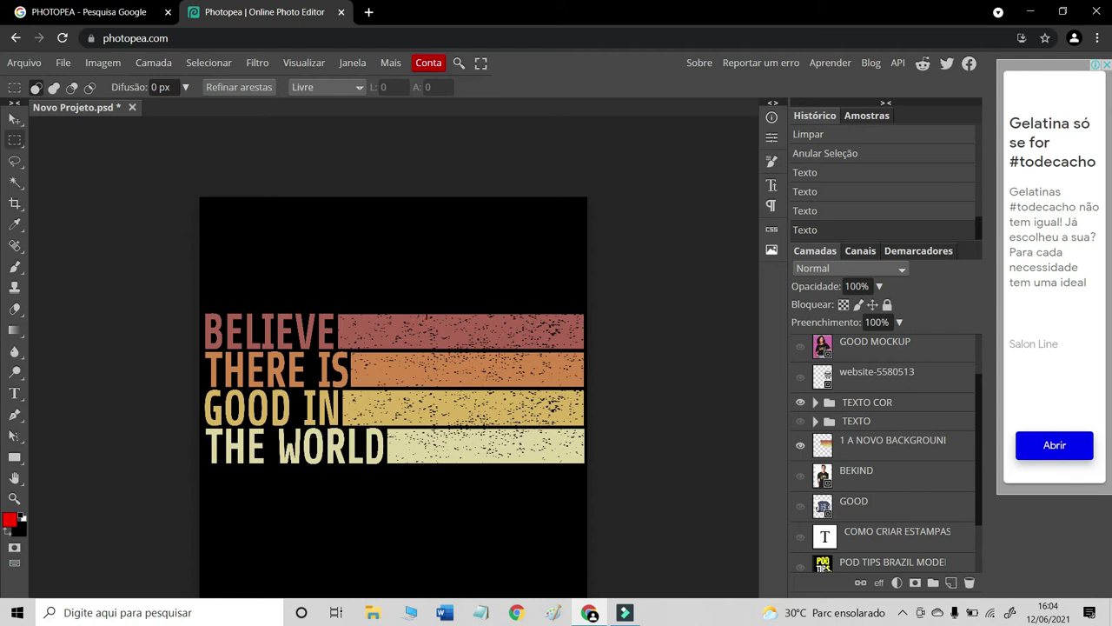
scroll(426, 310, down, 2)
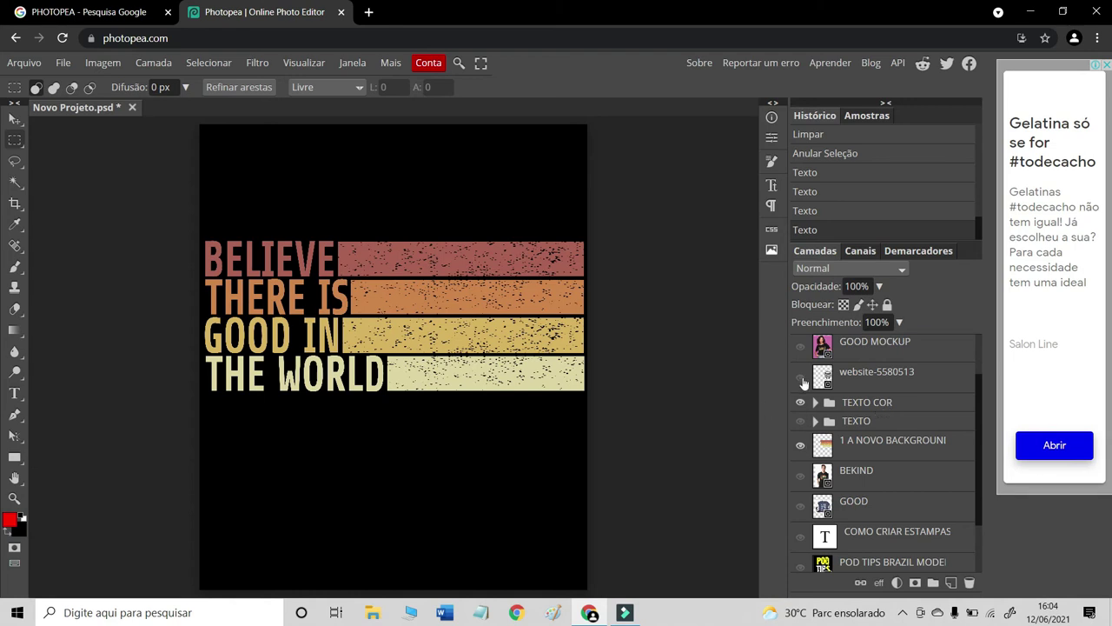
Step: Preview the website-5580513 globe, then hide globe, TEXTO COR and stripes, showing only GOOD MOCKUP
click(800, 377)
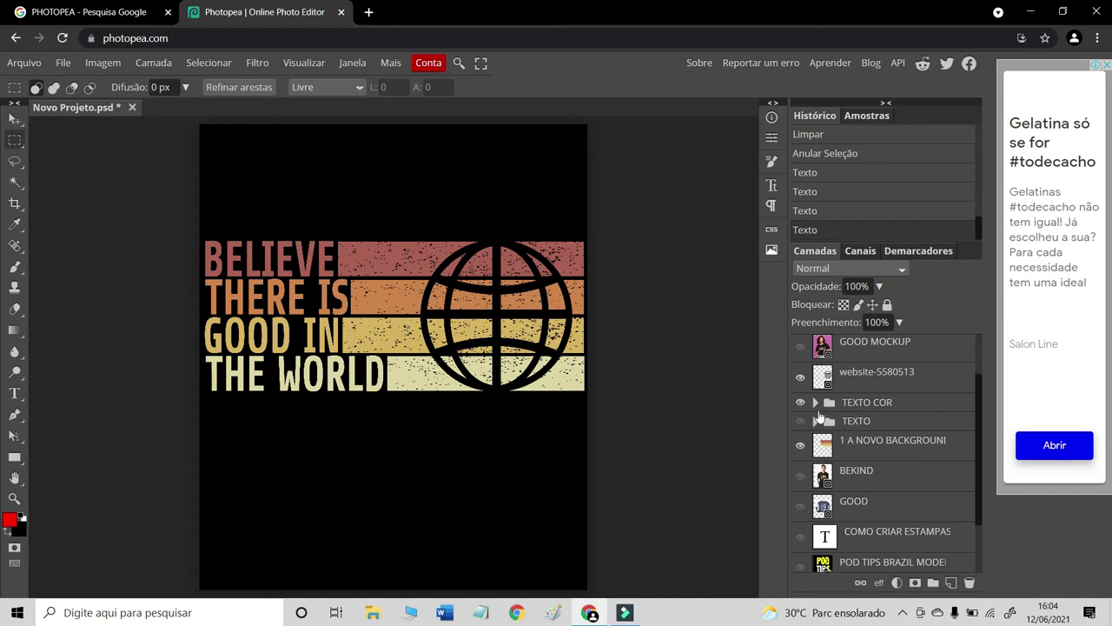
scroll(816, 425, up, 1)
scroll(813, 434, up, 1)
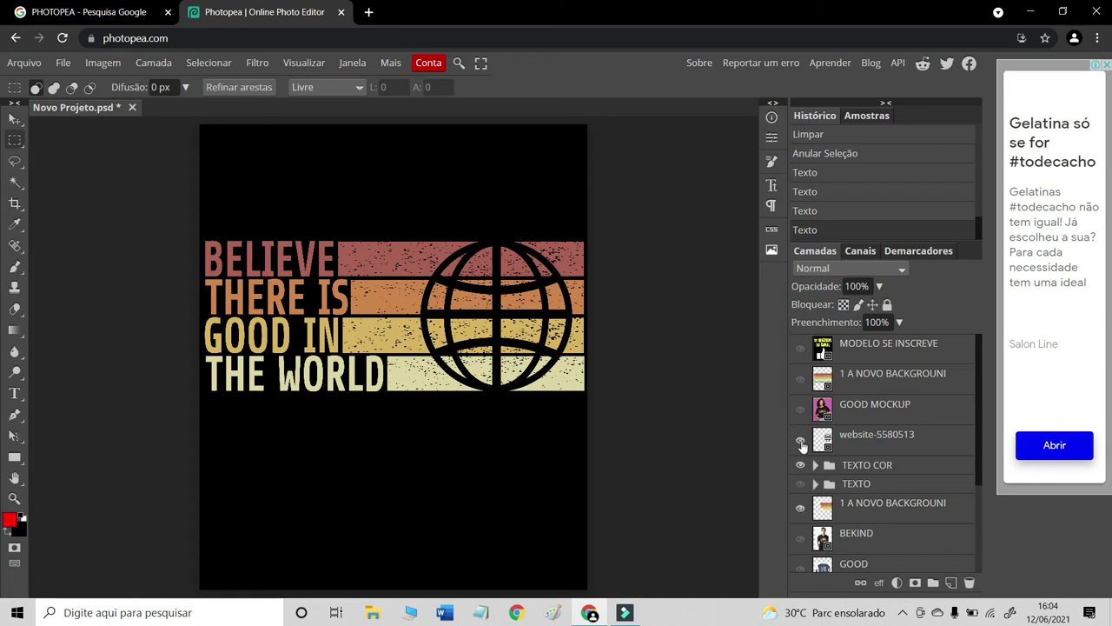
click(800, 440)
click(800, 467)
click(800, 507)
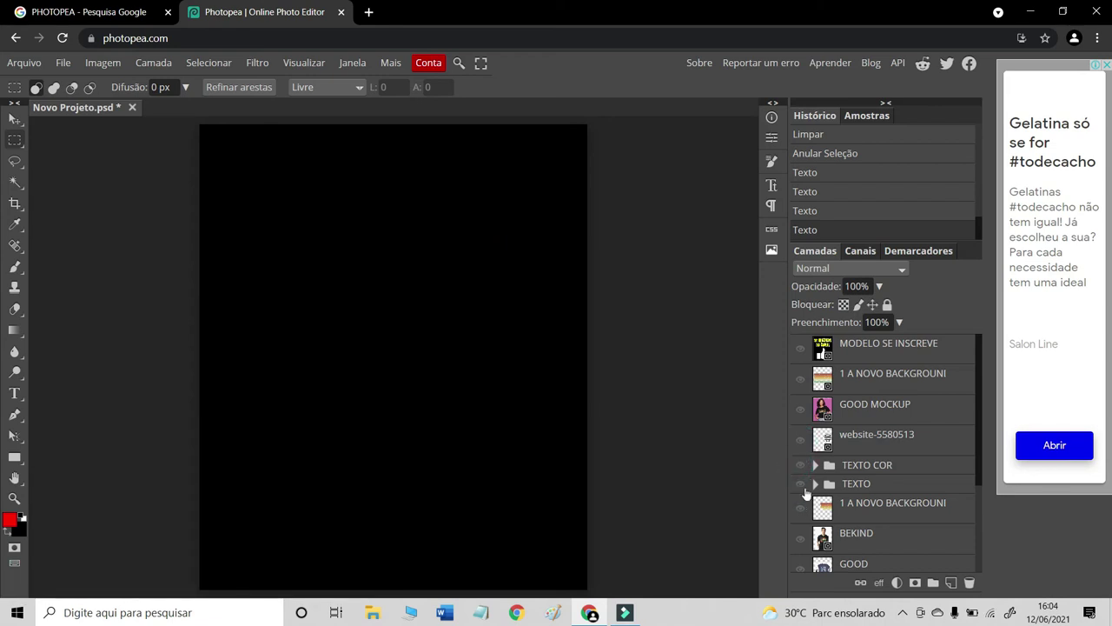
click(800, 409)
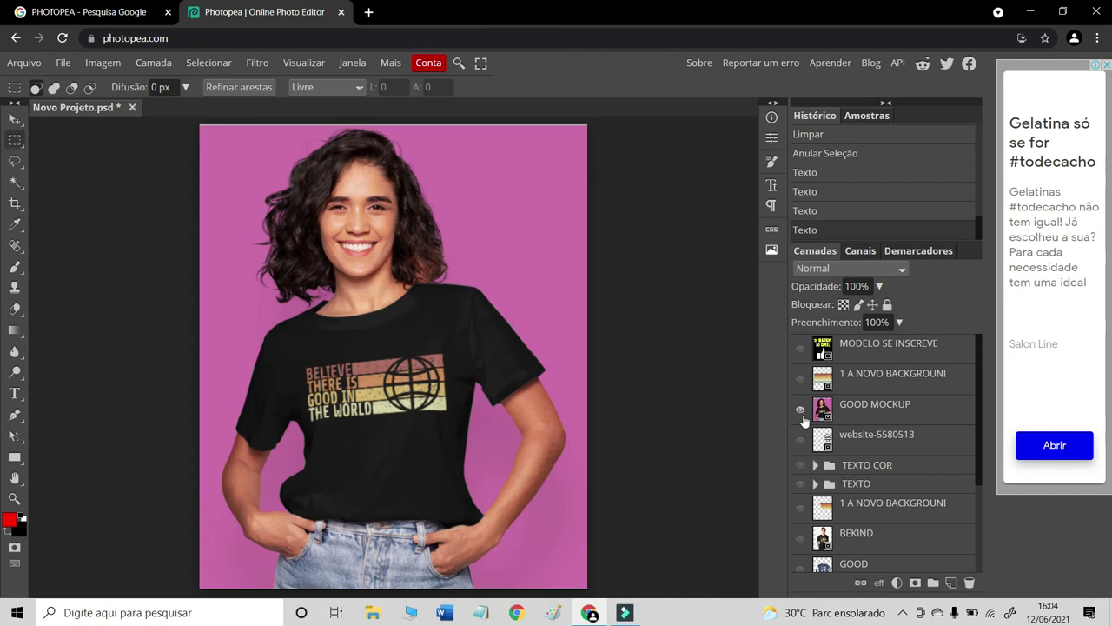
Step: Hide GOOD MOCKUP and show the top 1 A NOVO BACKGROUND five-stripe layer
click(801, 409)
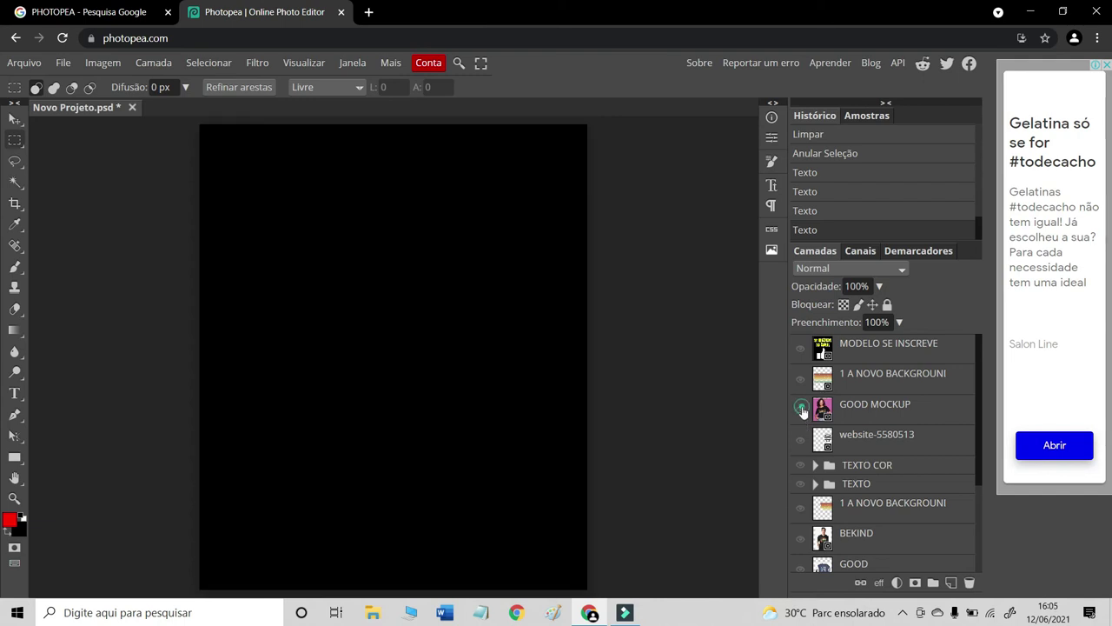
click(800, 379)
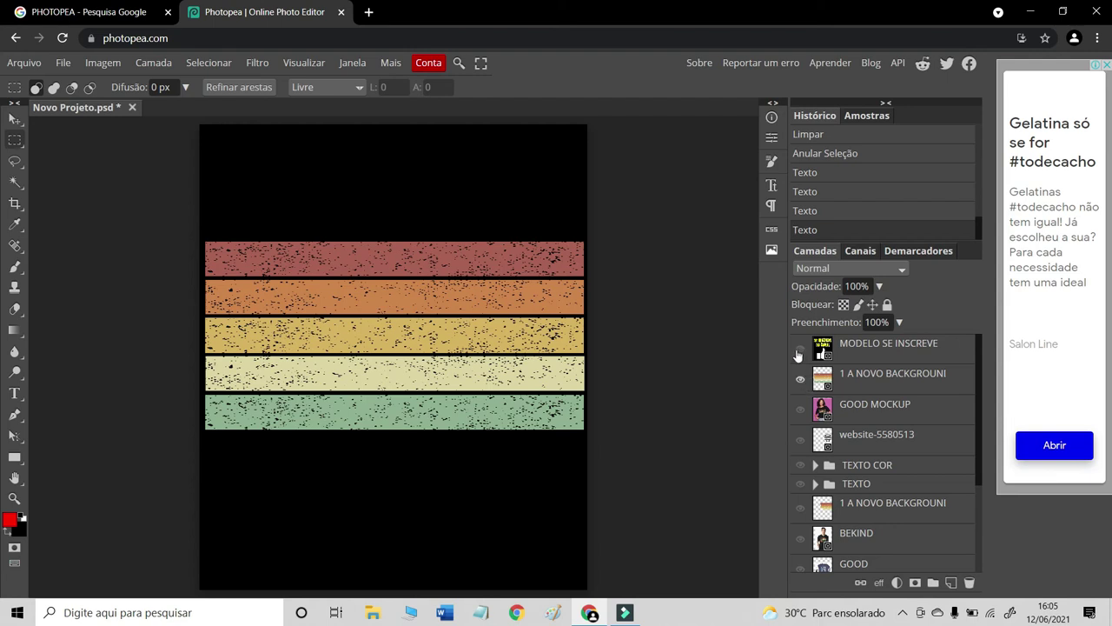
Step: Select the five-stripe background layer, check the File menu, and toggle that layer's visibility off and on
click(871, 383)
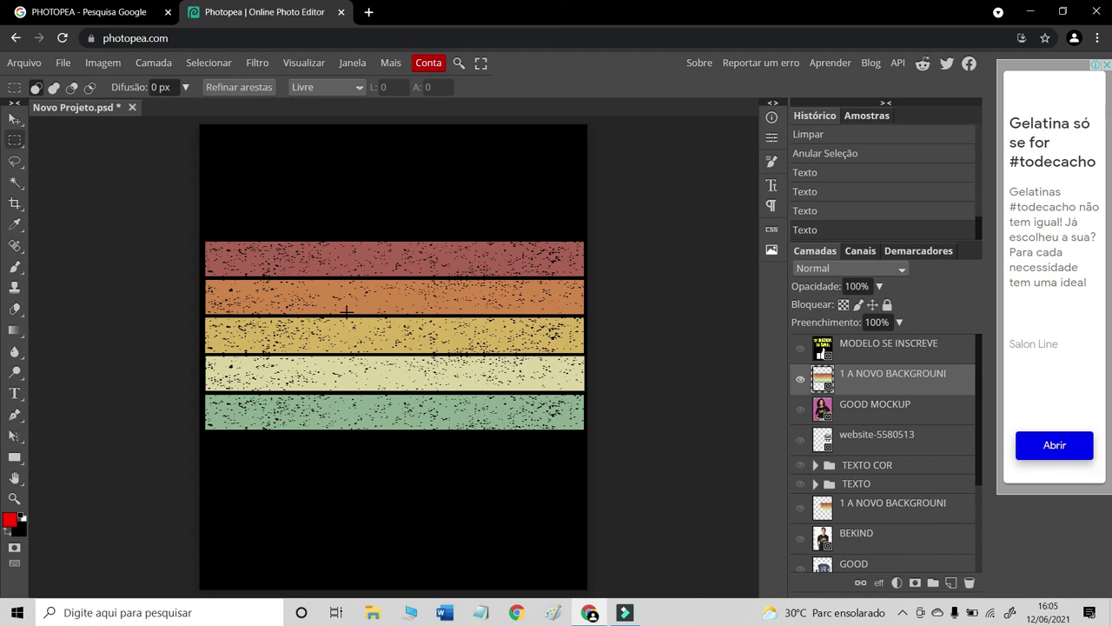
click(26, 63)
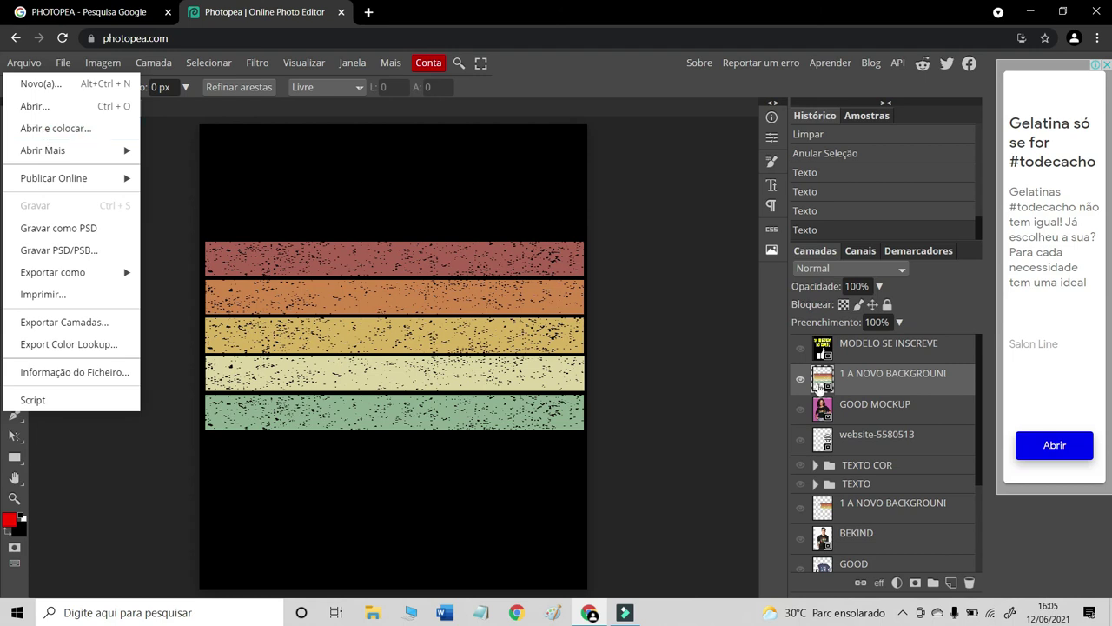
click(800, 380)
click(800, 379)
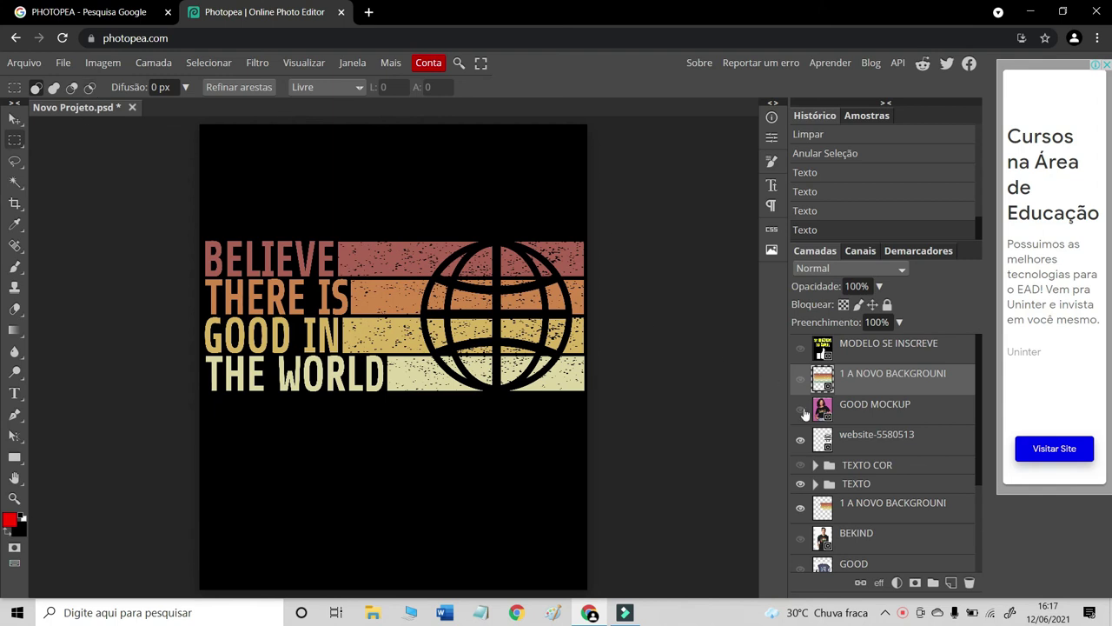
Step: Hide the black Preenchimento com Cor fill layer to make the background transparent
scroll(926, 432, down, 2)
scroll(926, 432, down, 2)
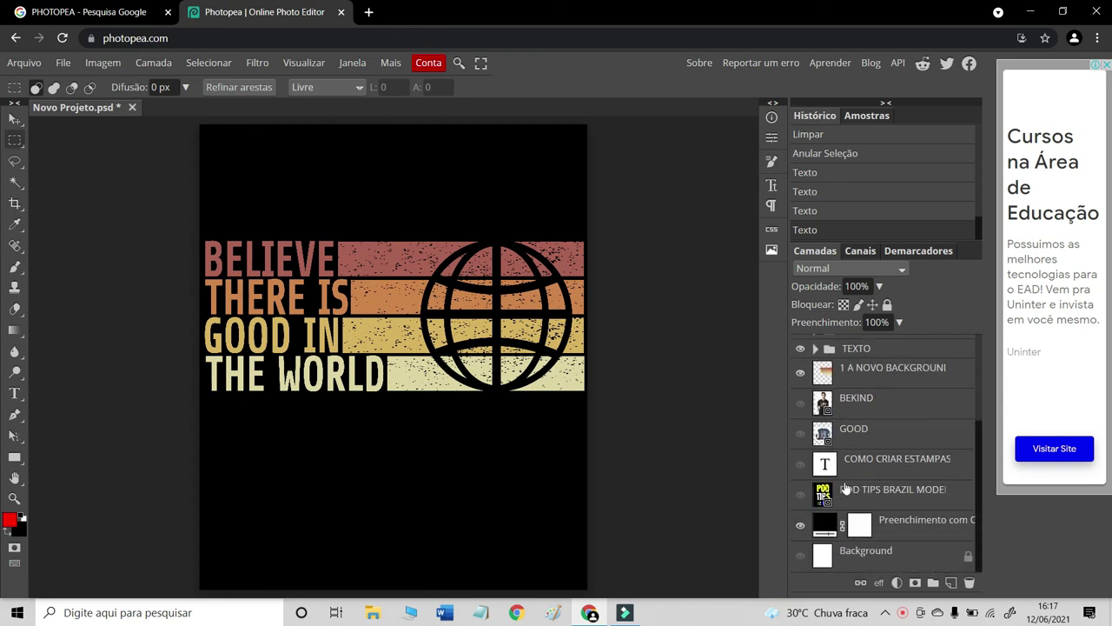
click(800, 527)
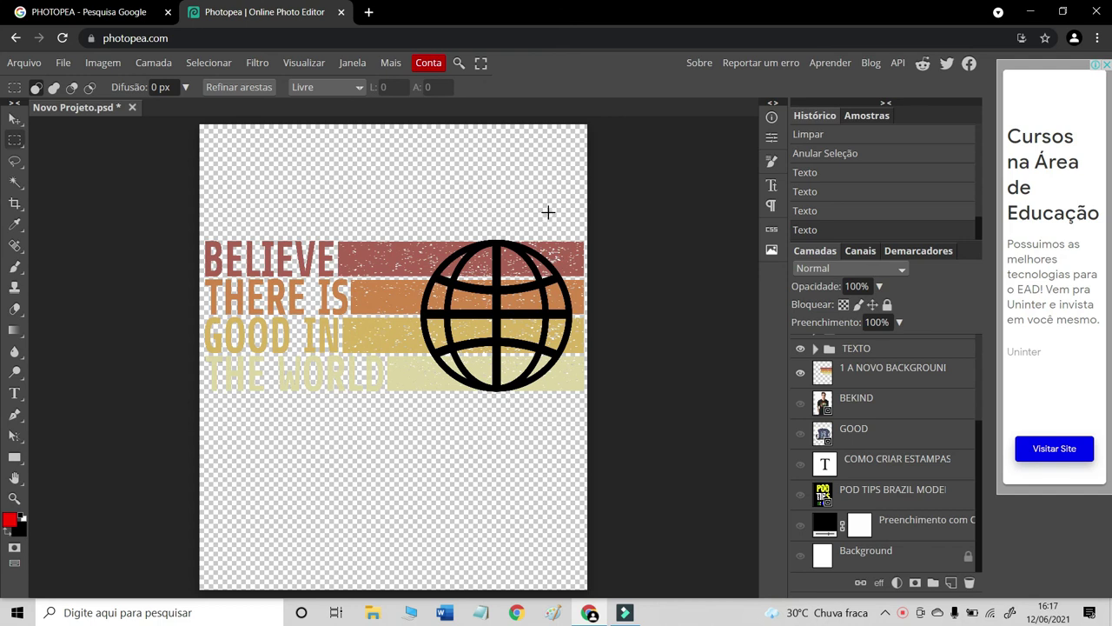
Step: Export the design as a 4500×5400 PNG and save it
click(31, 68)
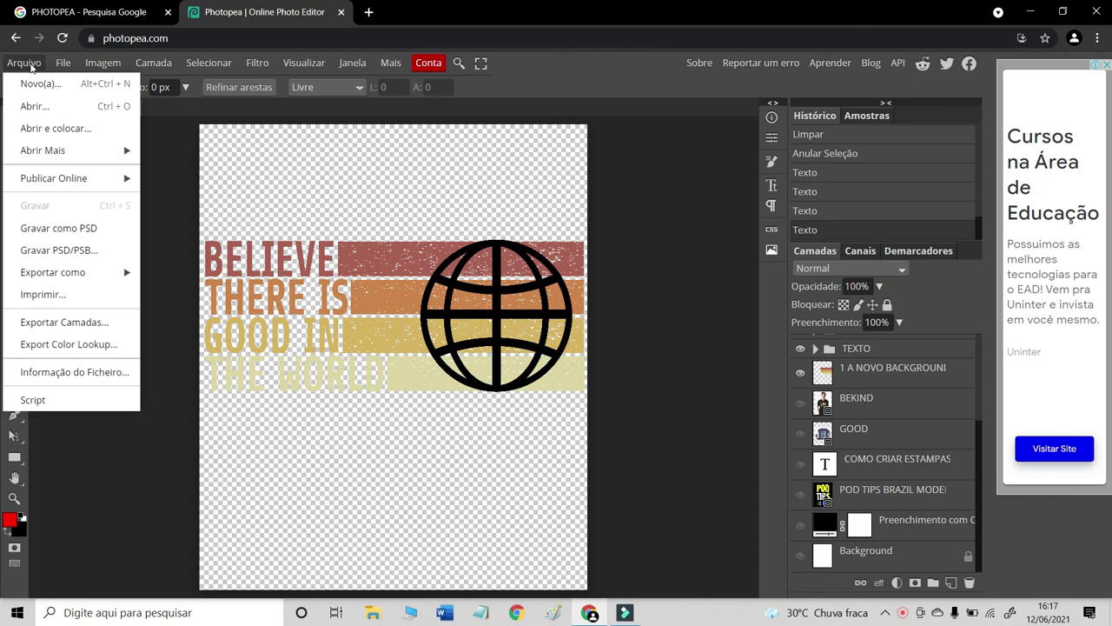
mouse_move(52, 272)
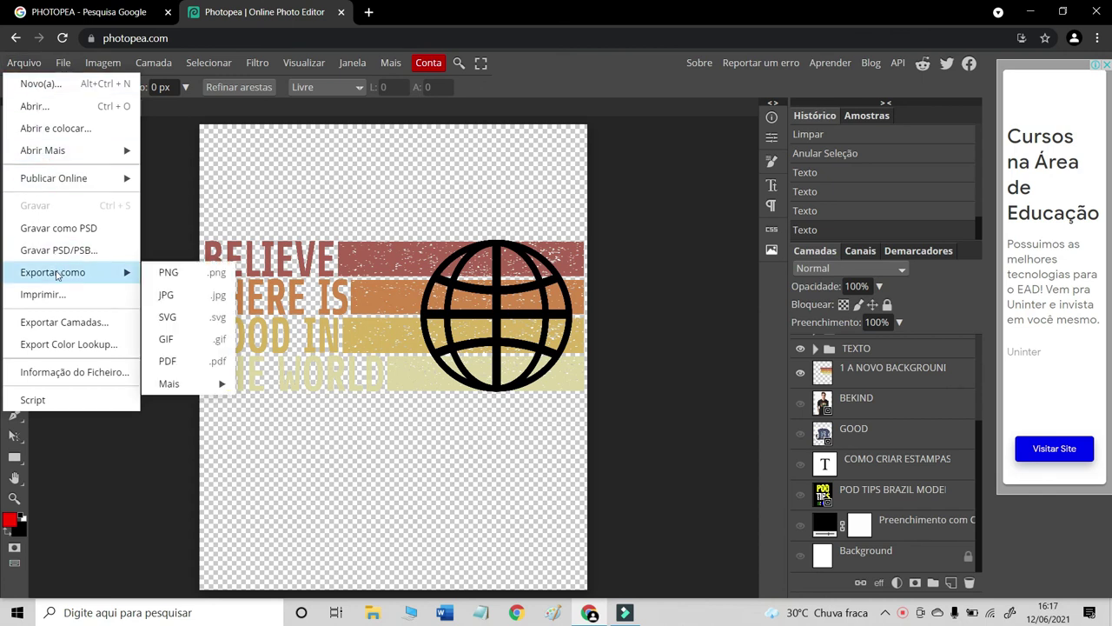
click(174, 274)
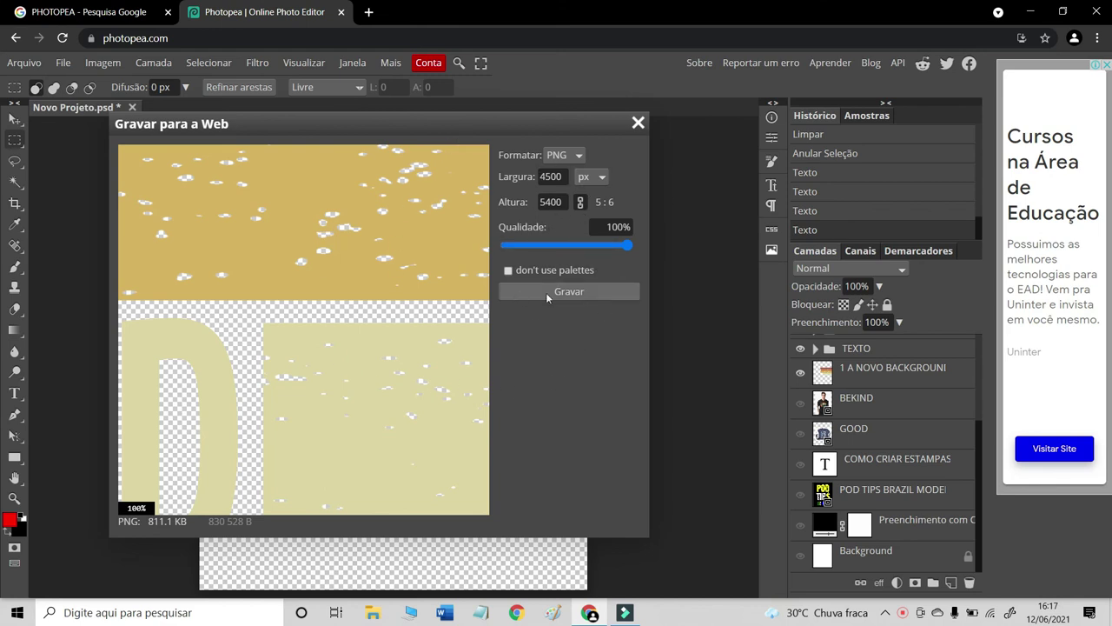
click(563, 291)
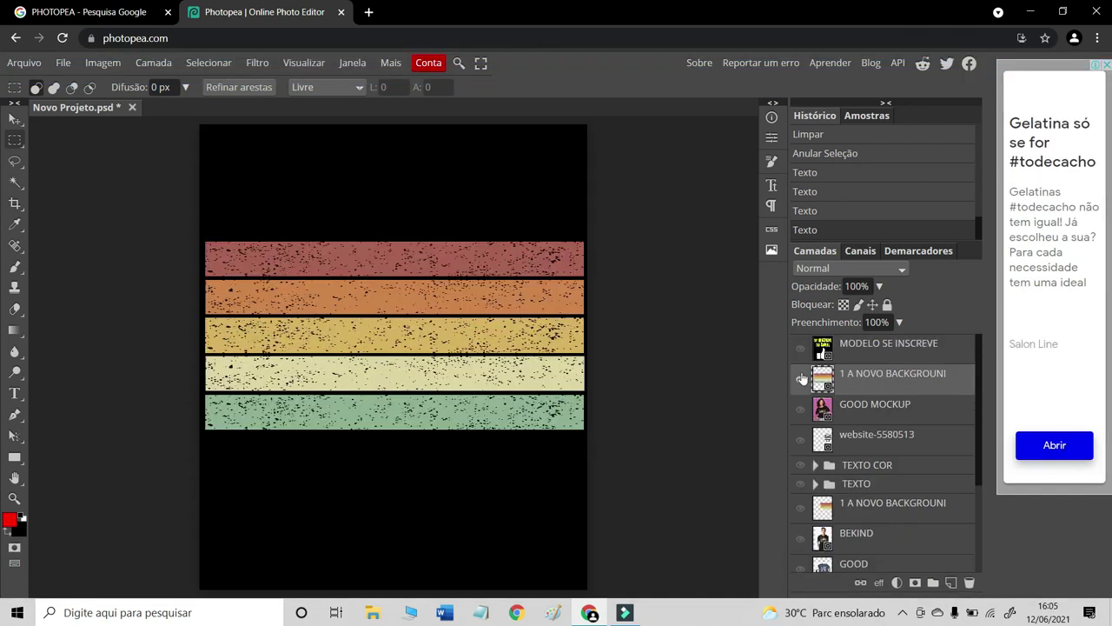
Step: Hide the 1 A NOVO BACKGROUND layer and show the MODELO SE INSCREVE slide layer
click(800, 379)
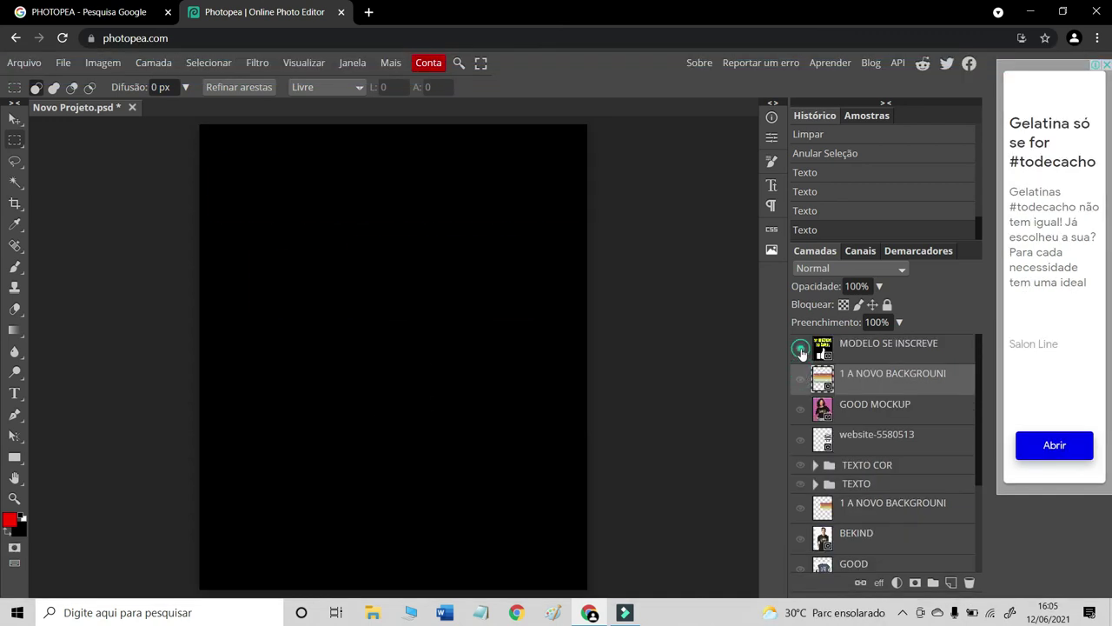
click(801, 349)
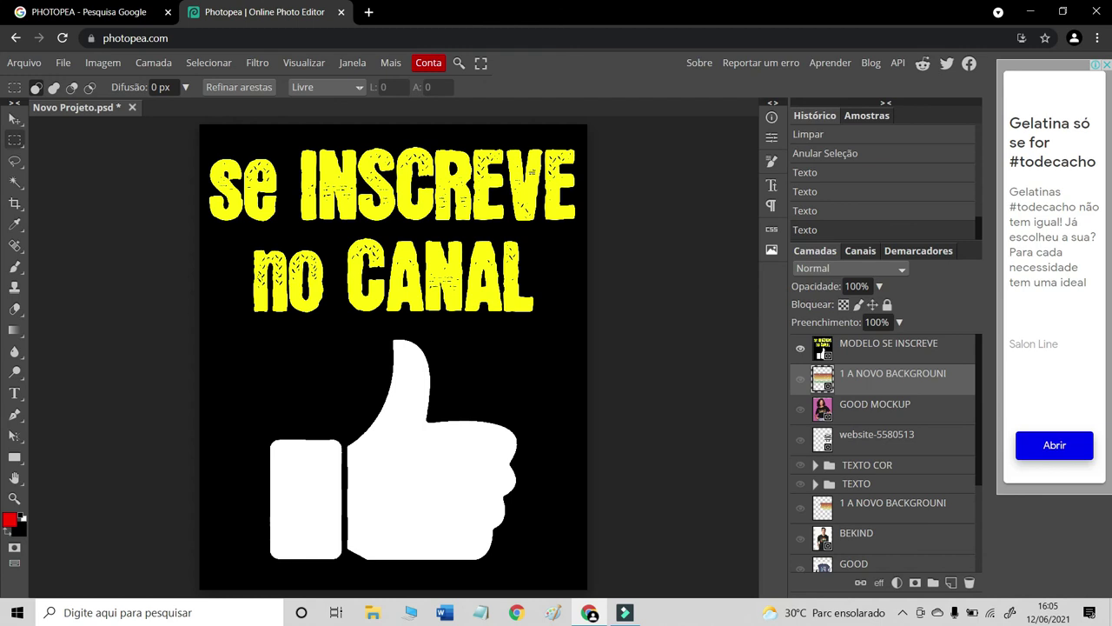